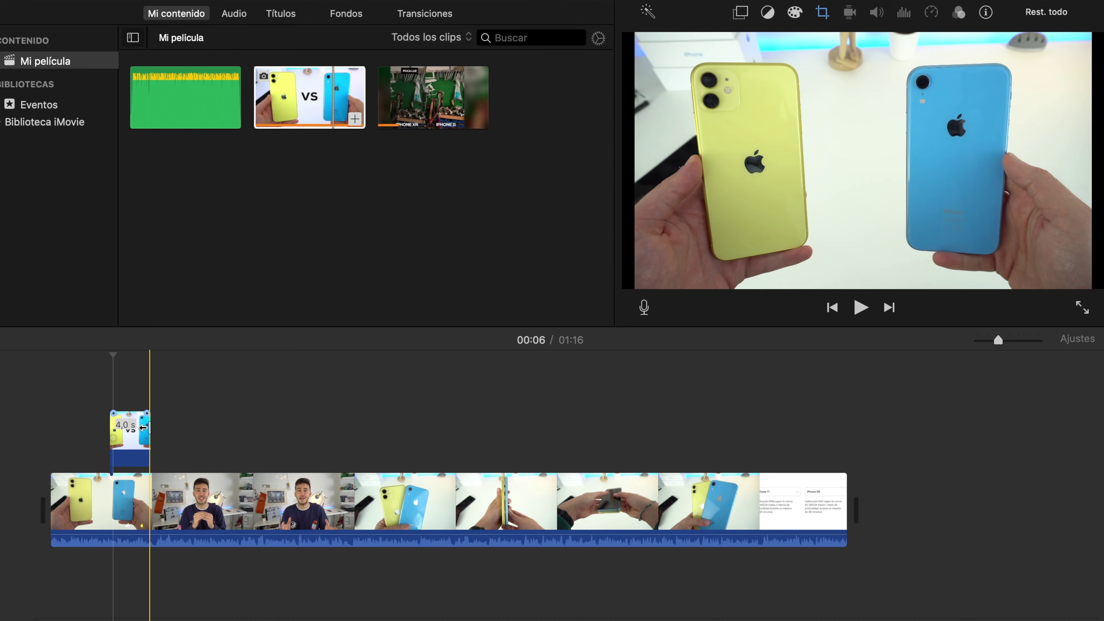
Lengthen the VS image overlay above the main video so it ends a little past the video's midpoint
{"action": "left_click_drag", "start_coordinate": [143, 428], "coordinate": [520, 421]}
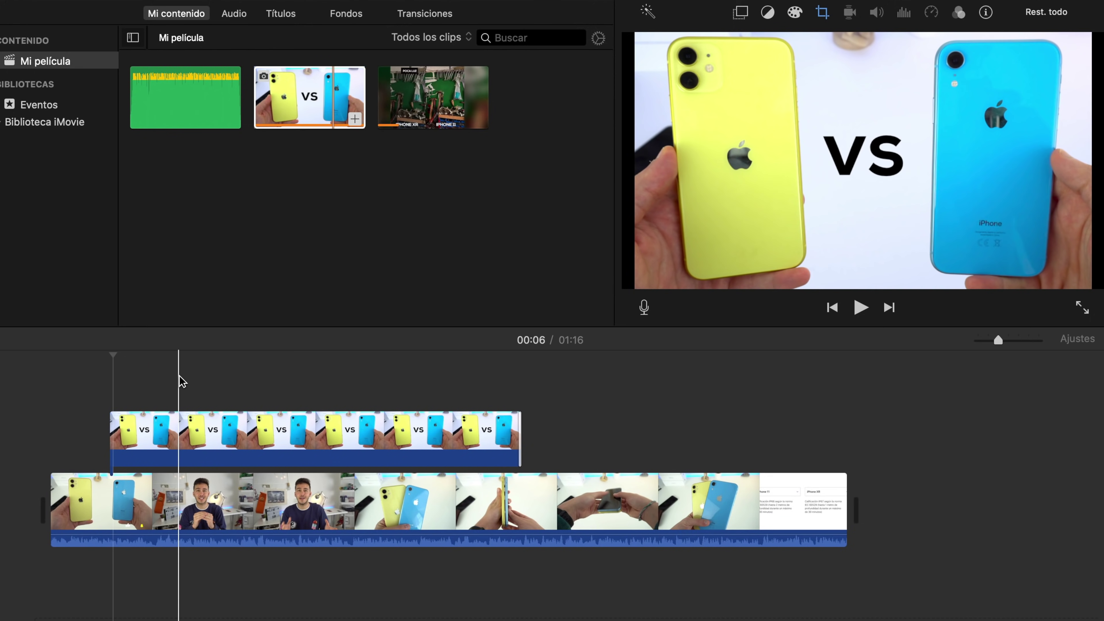
{"action": "left_click", "coordinate": [272, 397]}
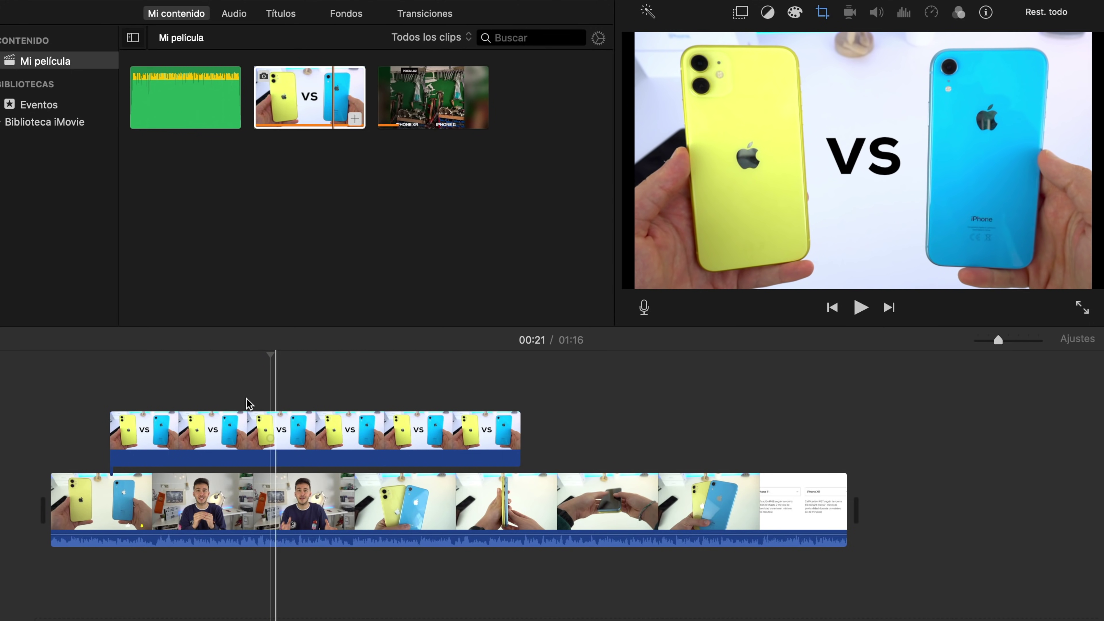
{"action": "left_click", "coordinate": [181, 429]}
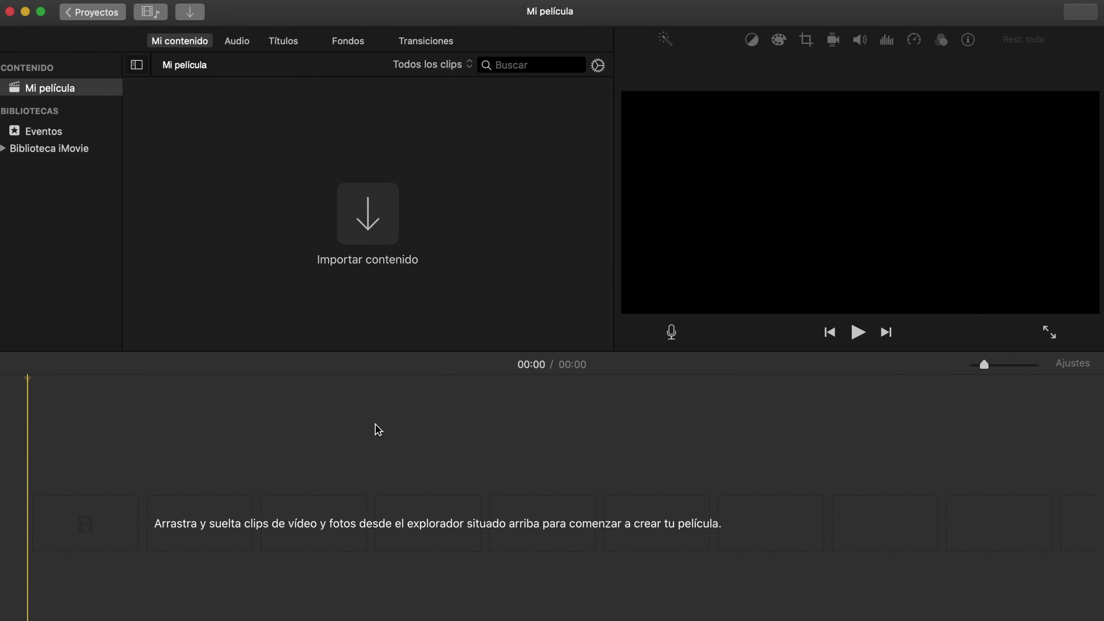
Import "iphone 11 vs iphone xr.mp4" from the Escritorio folder into the empty project, permitting access to the folder
{"action": "mouse_move", "coordinate": [857, 615]}
{"action": "left_click", "coordinate": [348, 222]}
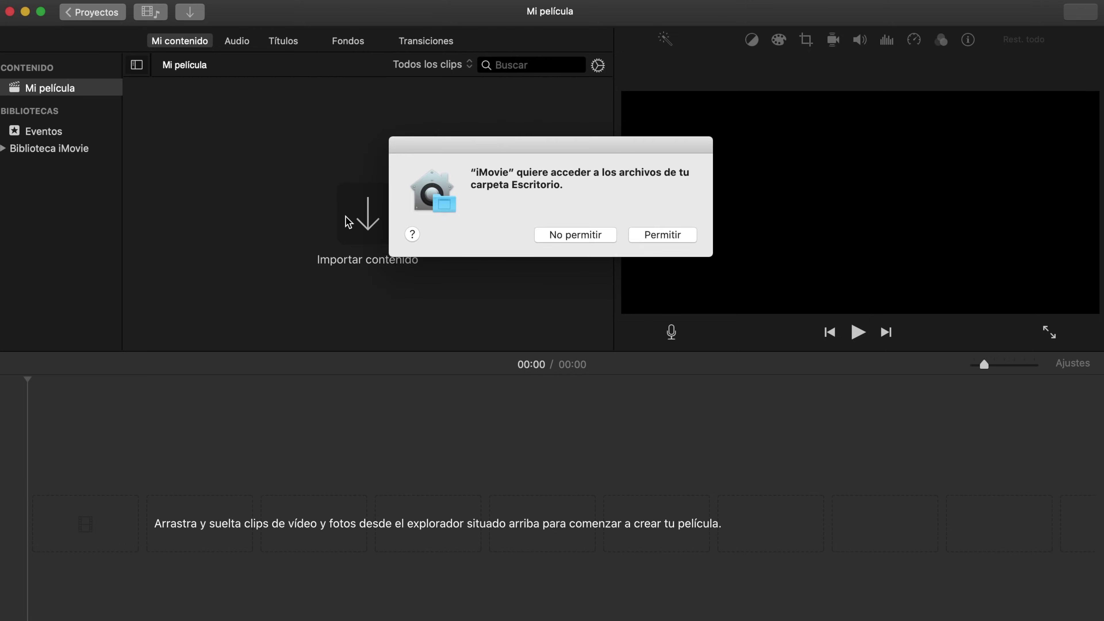
{"action": "left_click", "coordinate": [666, 233]}
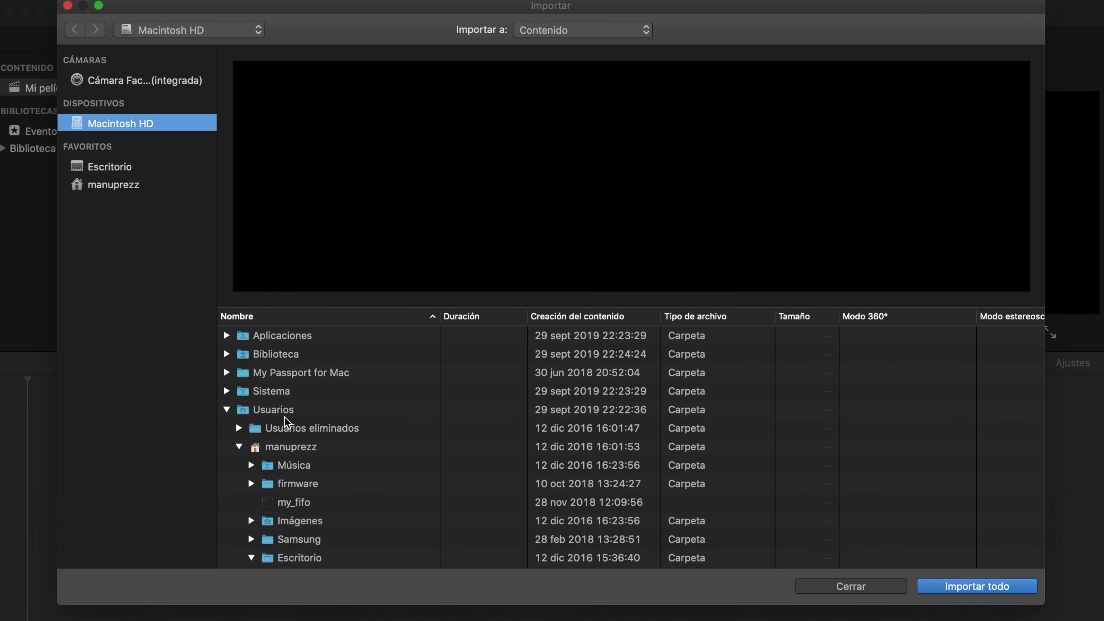
{"action": "scroll", "coordinate": [285, 420], "scroll_direction": "down", "scroll_amount": 10}
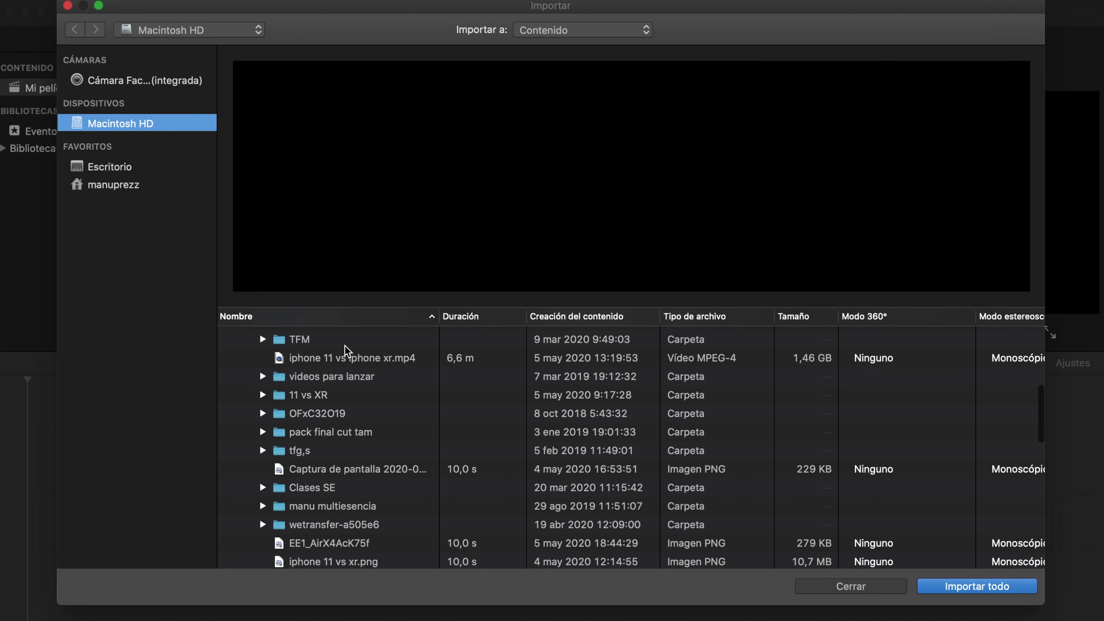
{"action": "left_click", "coordinate": [342, 362]}
{"action": "left_click", "coordinate": [932, 585]}
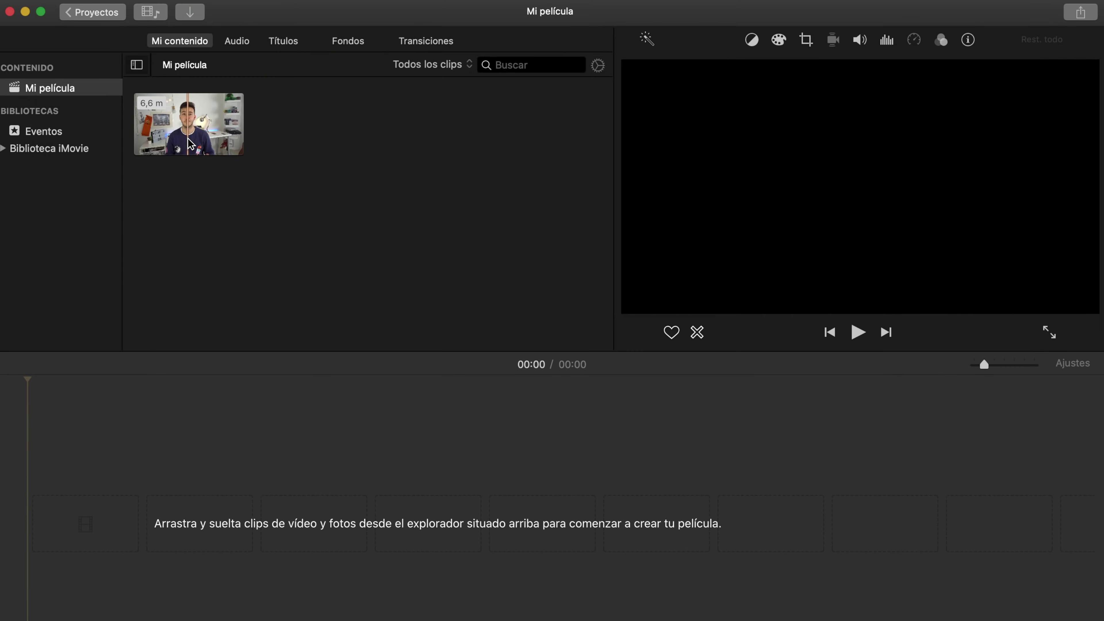
Place the whole imported iPhone comparison video at the start of the empty timeline
{"action": "left_click", "coordinate": [191, 139]}
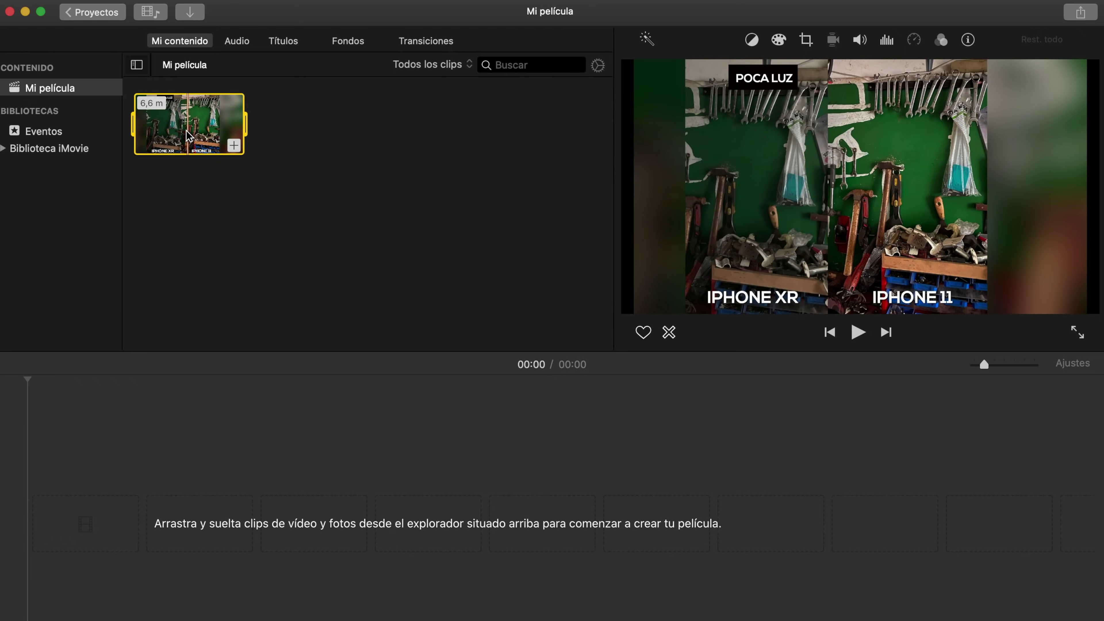
{"action": "left_click_drag", "start_coordinate": [191, 139], "coordinate": [86, 527]}
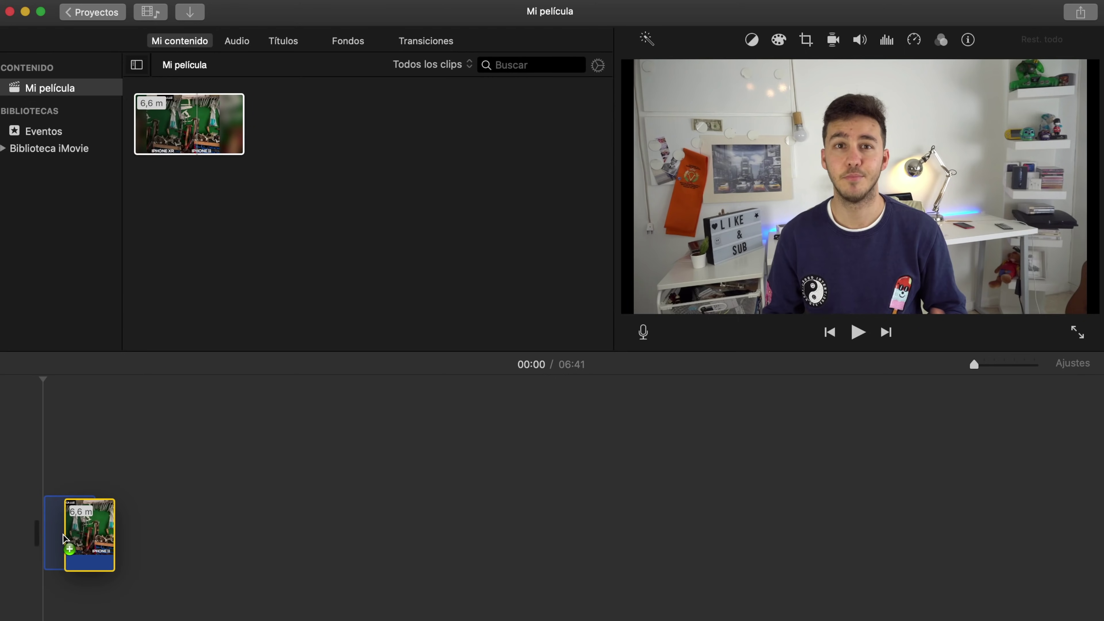
{"action": "left_click", "coordinate": [47, 483]}
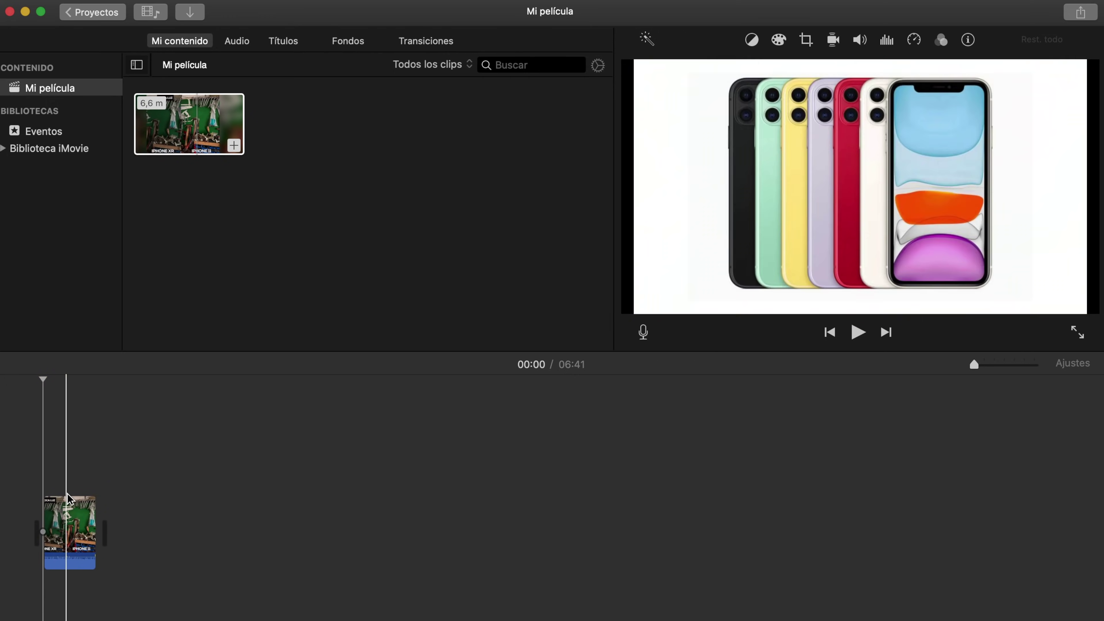
{"action": "left_click_drag", "start_coordinate": [981, 369], "coordinate": [1008, 367]}
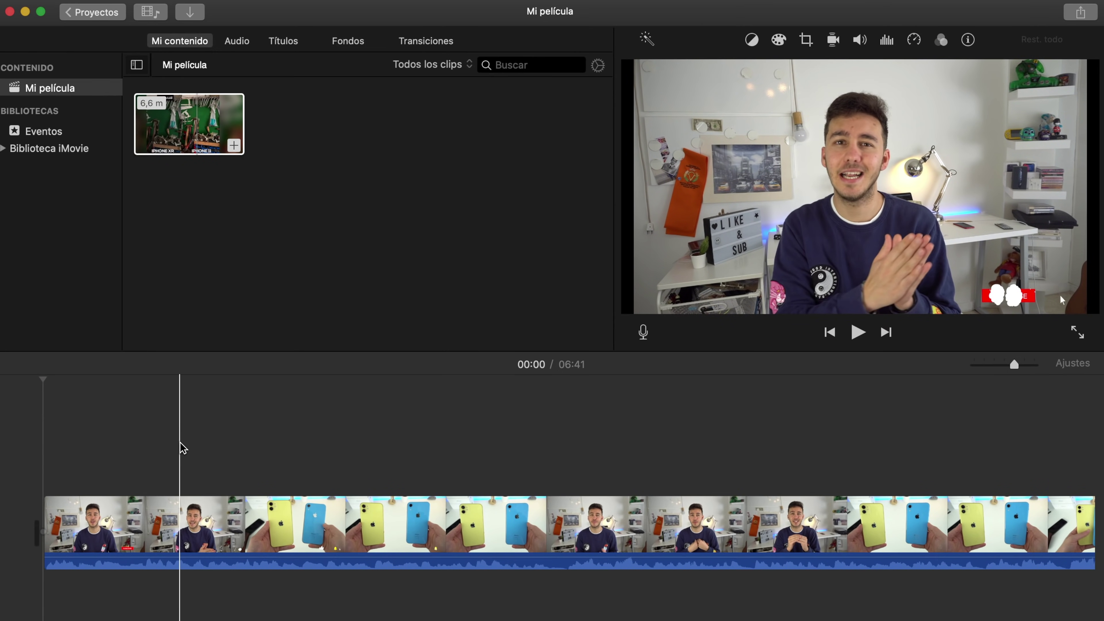
{"action": "key", "text": "super+minus"}
{"action": "key", "text": "super+minus"}
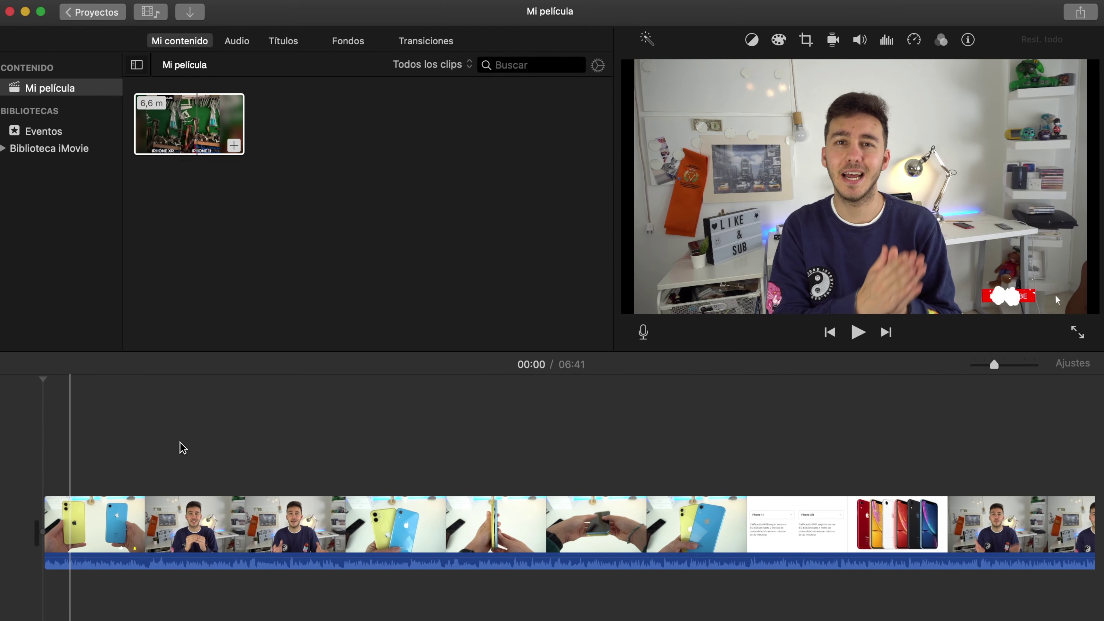
{"action": "key", "text": "super+equal"}
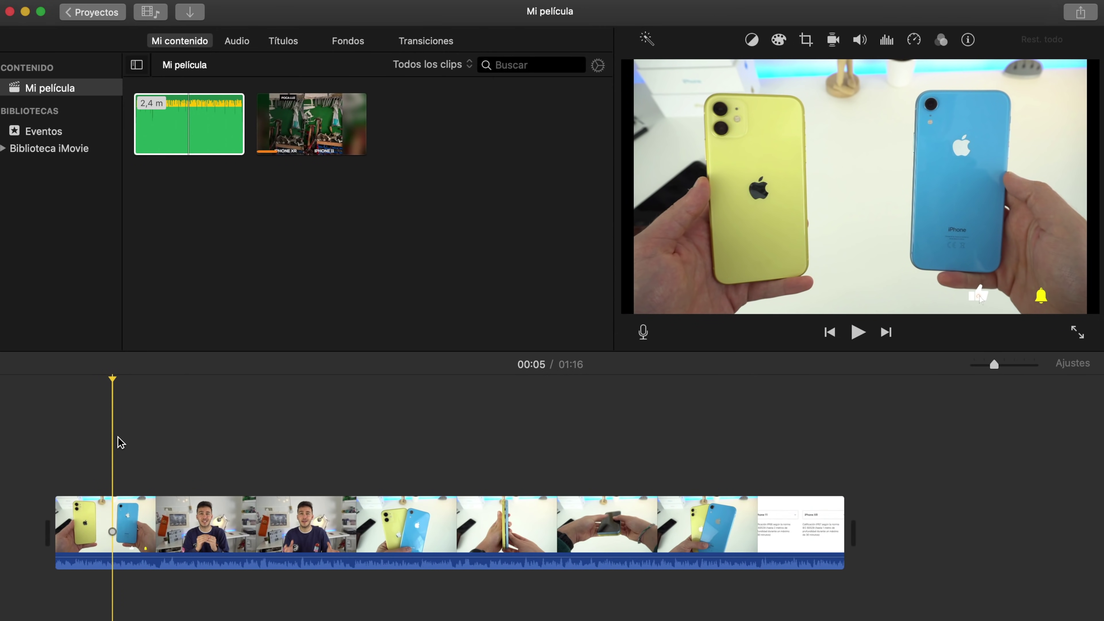
Import the image "iphone 11 vs xr.jpg" from the Escritorio folder into the project
{"action": "left_click", "coordinate": [192, 19]}
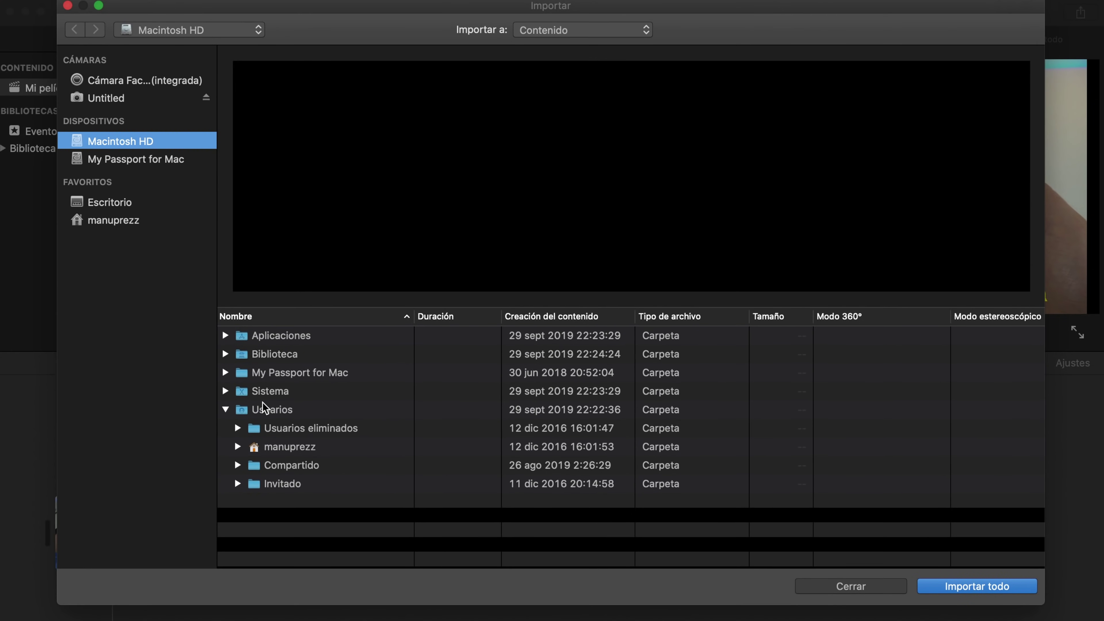
{"action": "left_click", "coordinate": [126, 203]}
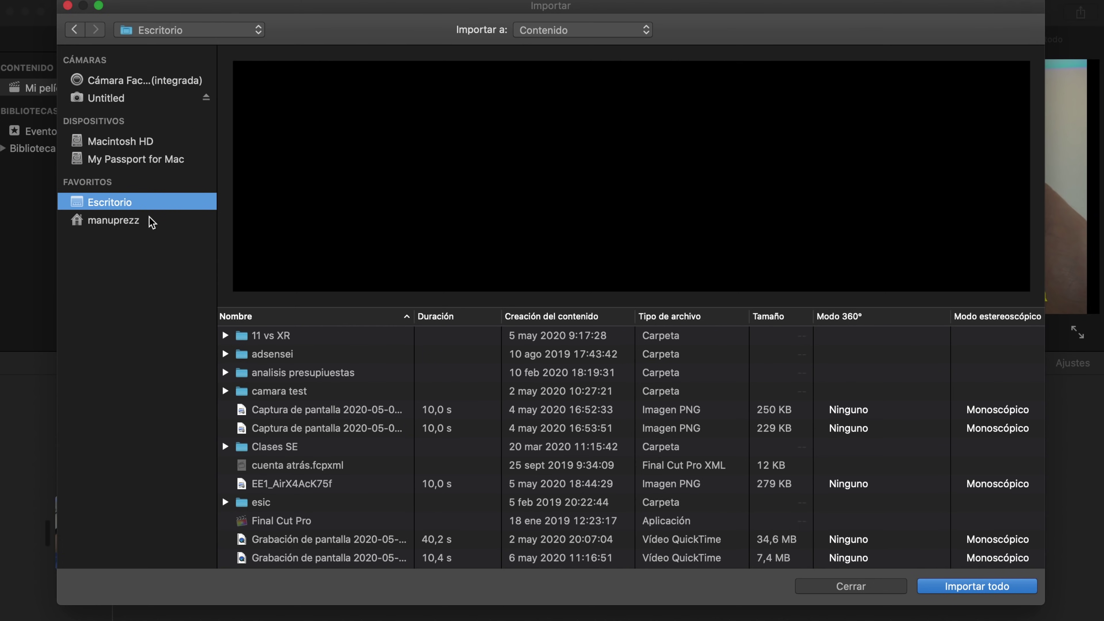
{"action": "scroll", "coordinate": [308, 430], "scroll_direction": "down", "scroll_amount": 4}
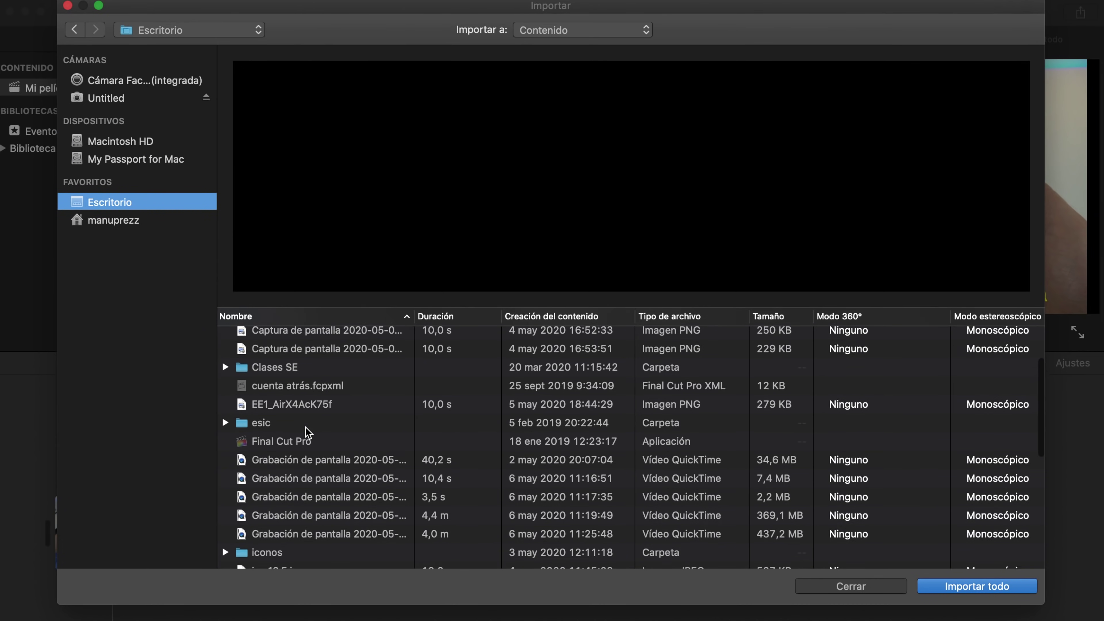
{"action": "scroll", "coordinate": [307, 432], "scroll_direction": "down", "scroll_amount": 5}
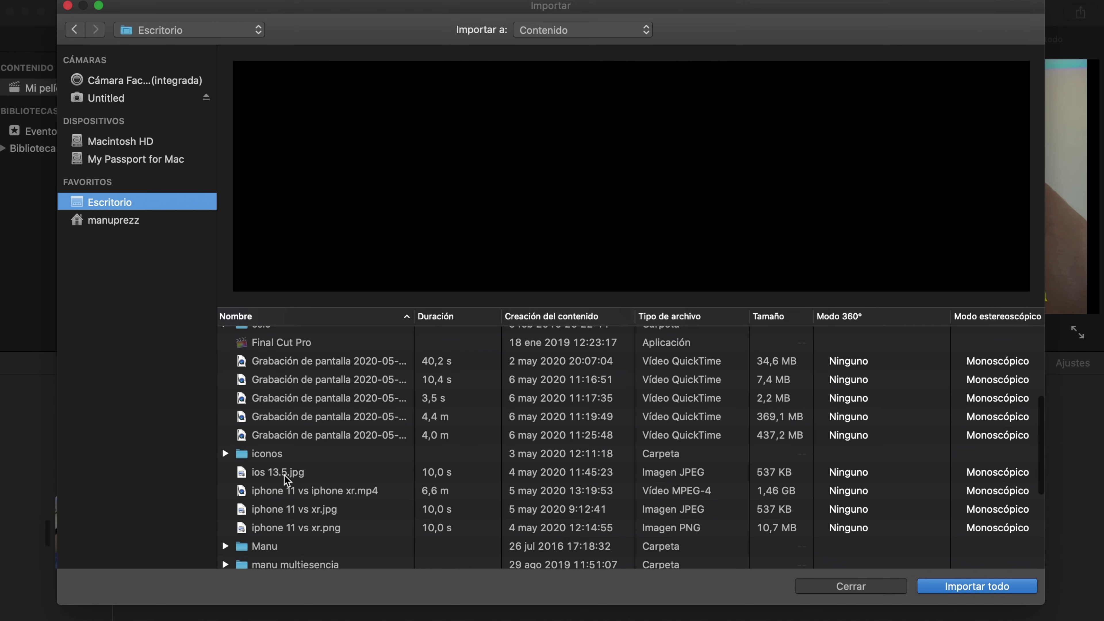
{"action": "left_click", "coordinate": [284, 475]}
{"action": "left_click", "coordinate": [291, 510]}
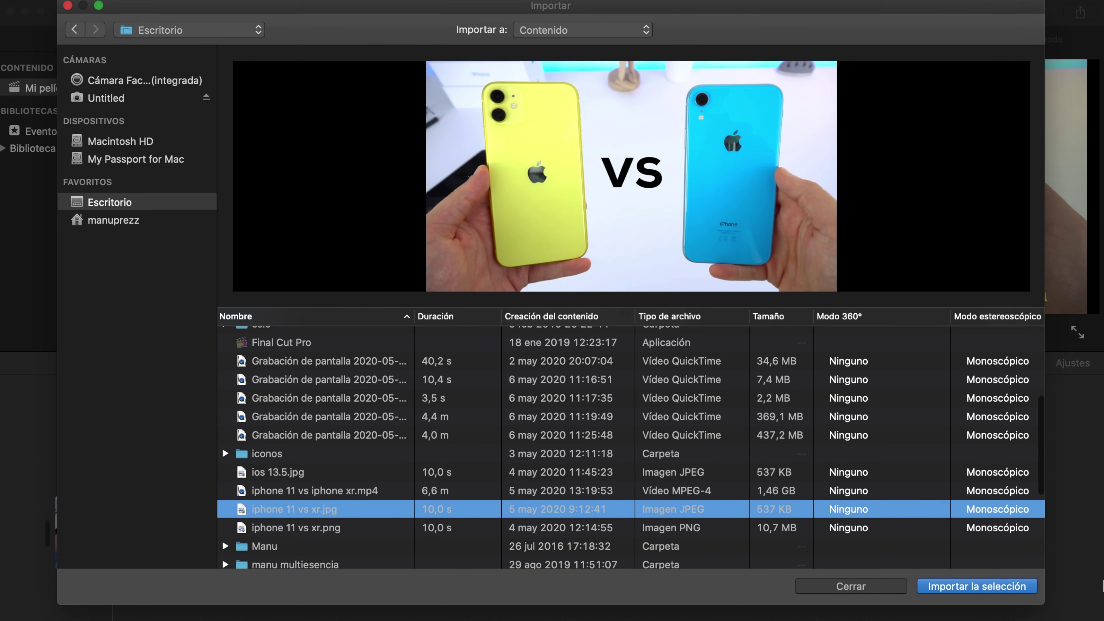
{"action": "left_click", "coordinate": [982, 592]}
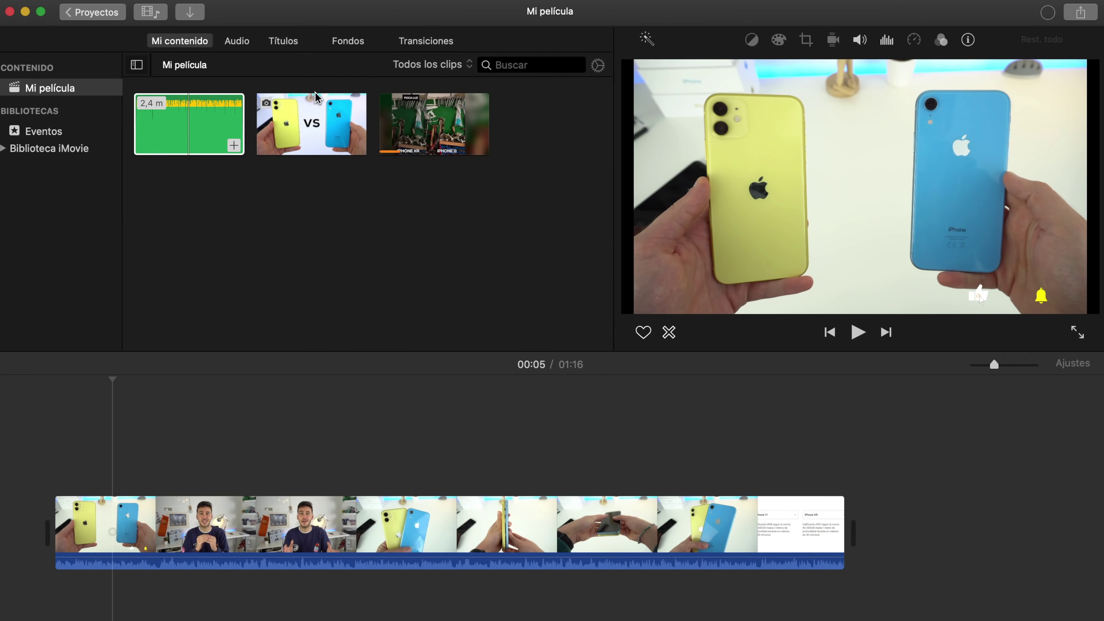
Overlay the VS image above the main video from about 00:05 and extend it a little past the video's midpoint
{"action": "left_click", "coordinate": [305, 112]}
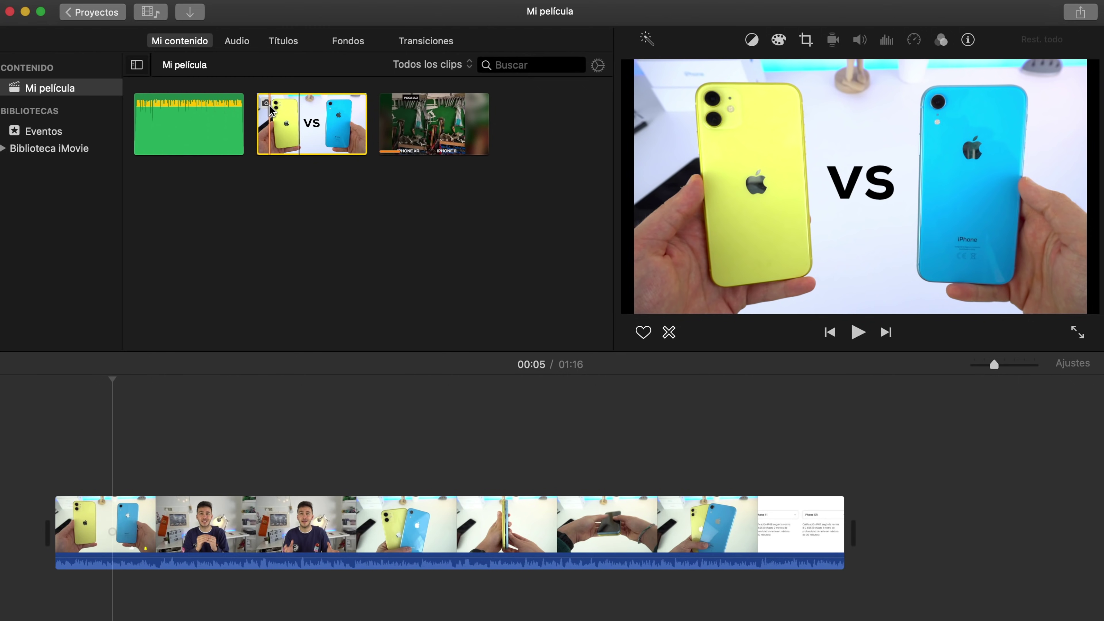
{"action": "mouse_move", "coordinate": [337, 131]}
{"action": "left_click_drag", "start_coordinate": [337, 131], "coordinate": [120, 434]}
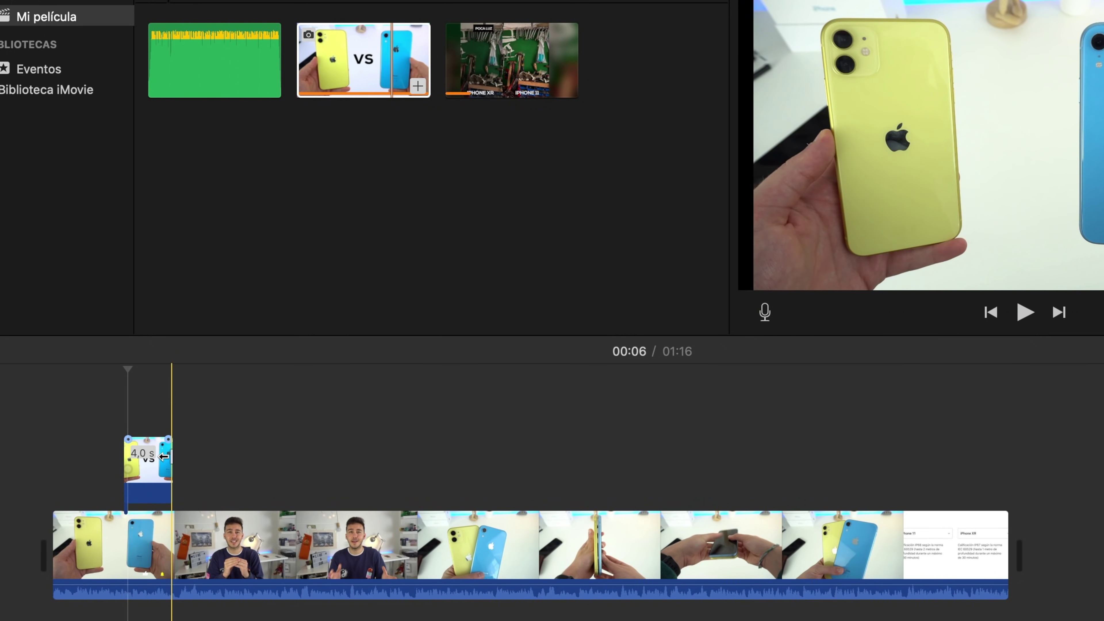
{"action": "left_click_drag", "start_coordinate": [164, 456], "coordinate": [615, 448]}
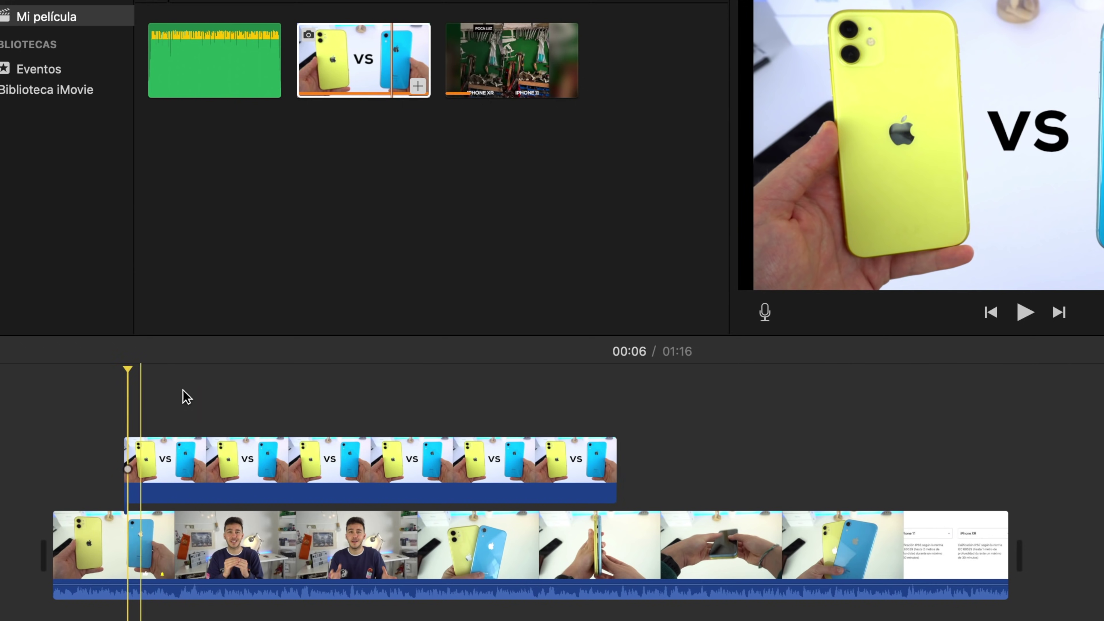
{"action": "left_click", "coordinate": [317, 414]}
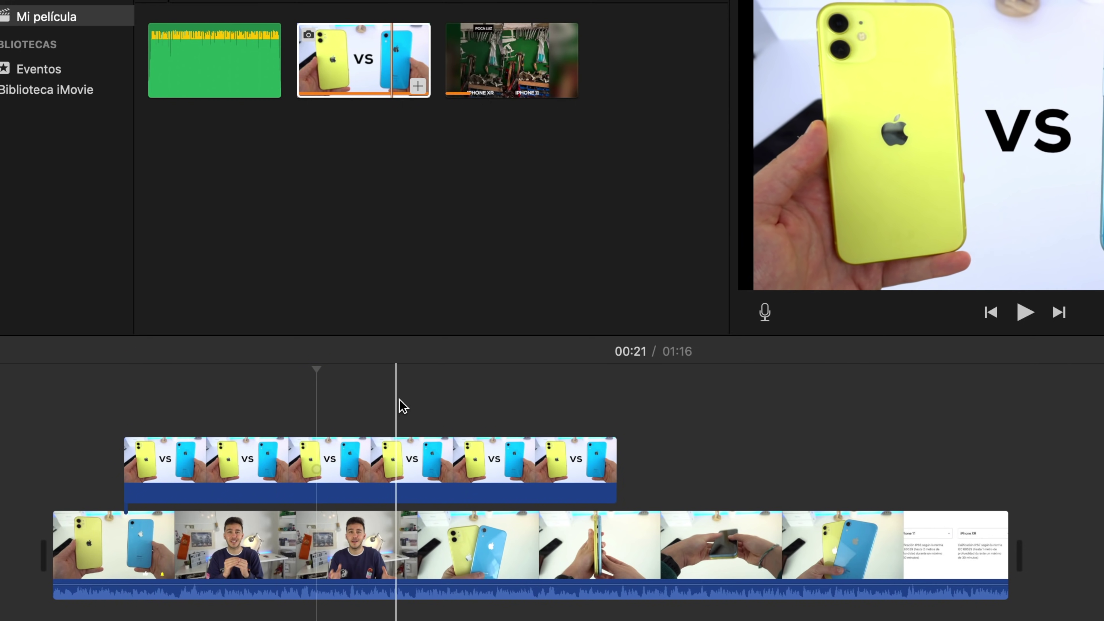
Change the overlaid VS image's crop style to Ajustar and apply it
{"action": "left_click", "coordinate": [208, 458]}
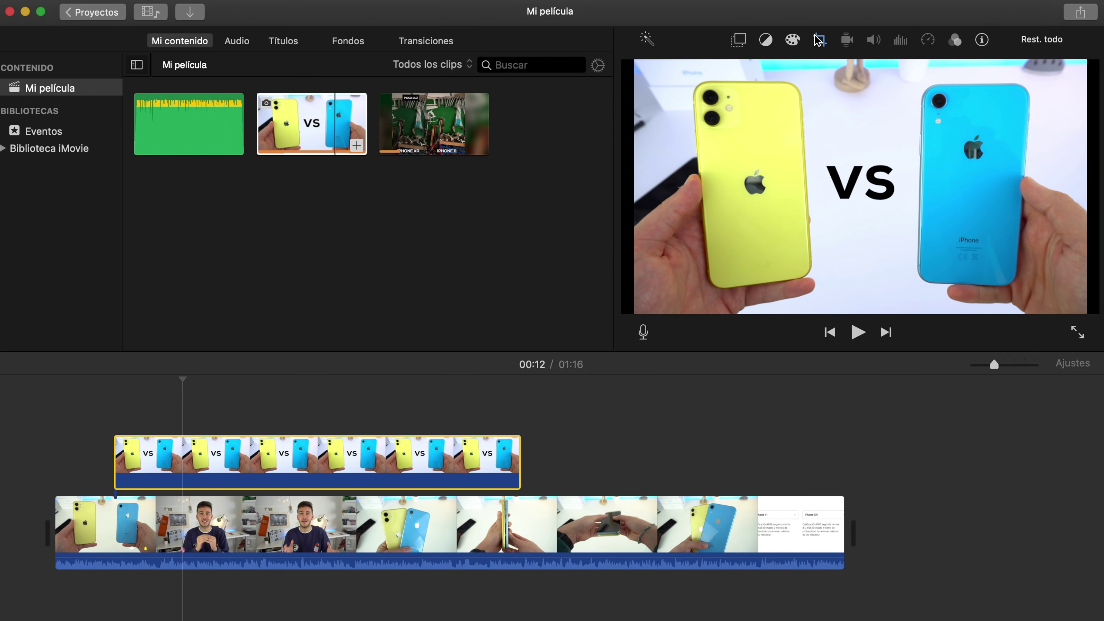
{"action": "left_click", "coordinate": [821, 42]}
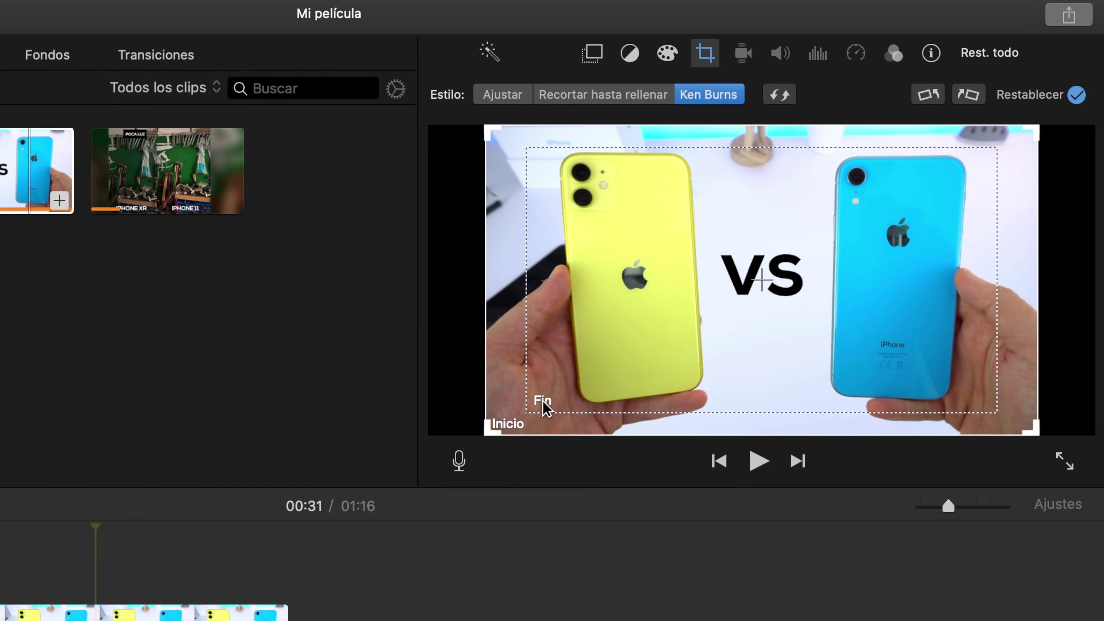
{"action": "left_click", "coordinate": [203, 570]}
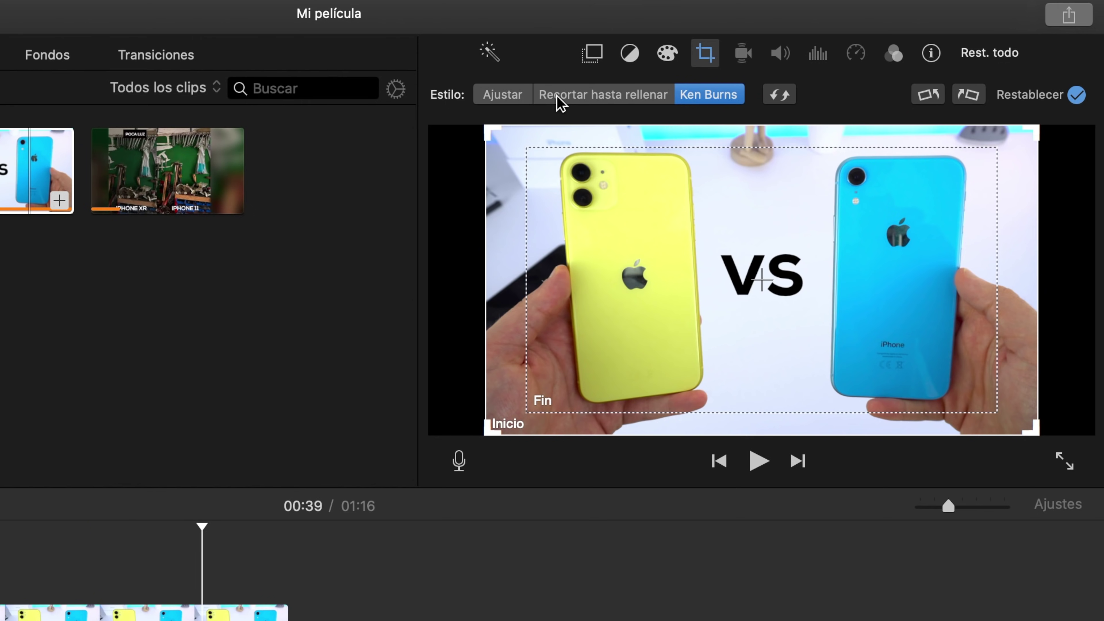
{"action": "left_click", "coordinate": [524, 103]}
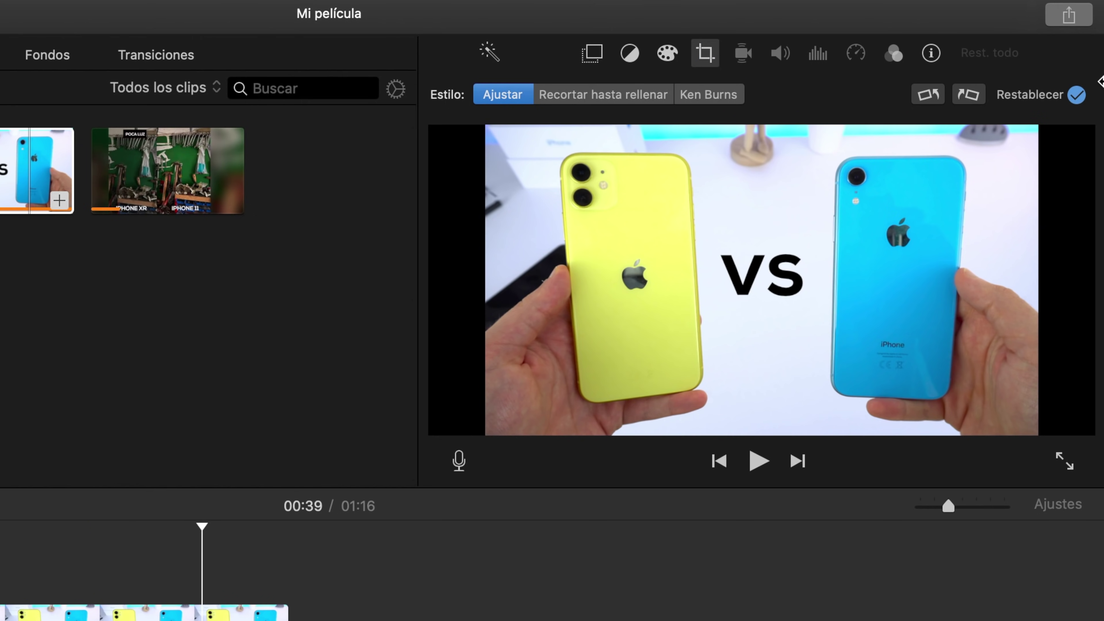
{"action": "left_click", "coordinate": [1077, 95]}
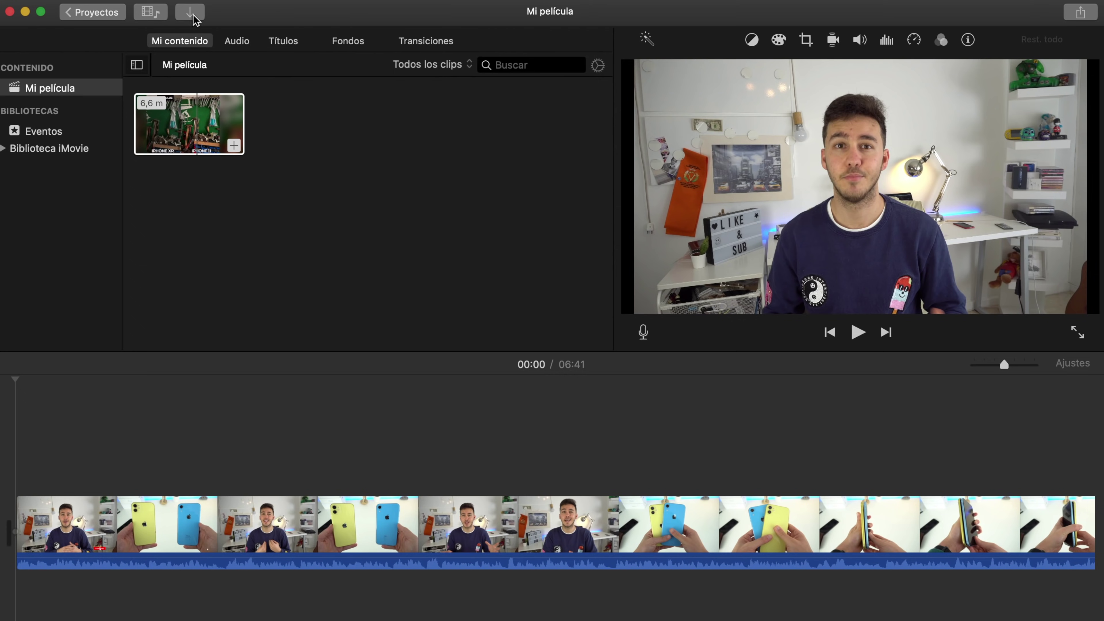
Add the song "El Saxo Con Ritmo" from the music library as background music beneath the video from its start
{"action": "left_click", "coordinate": [176, 44]}
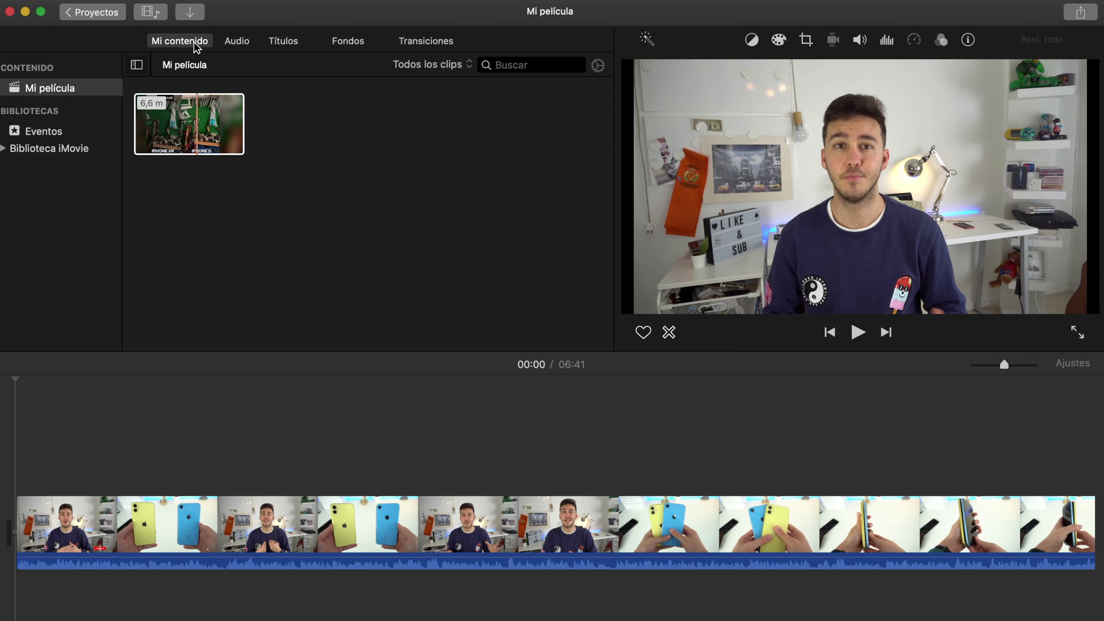
{"action": "left_click", "coordinate": [242, 45]}
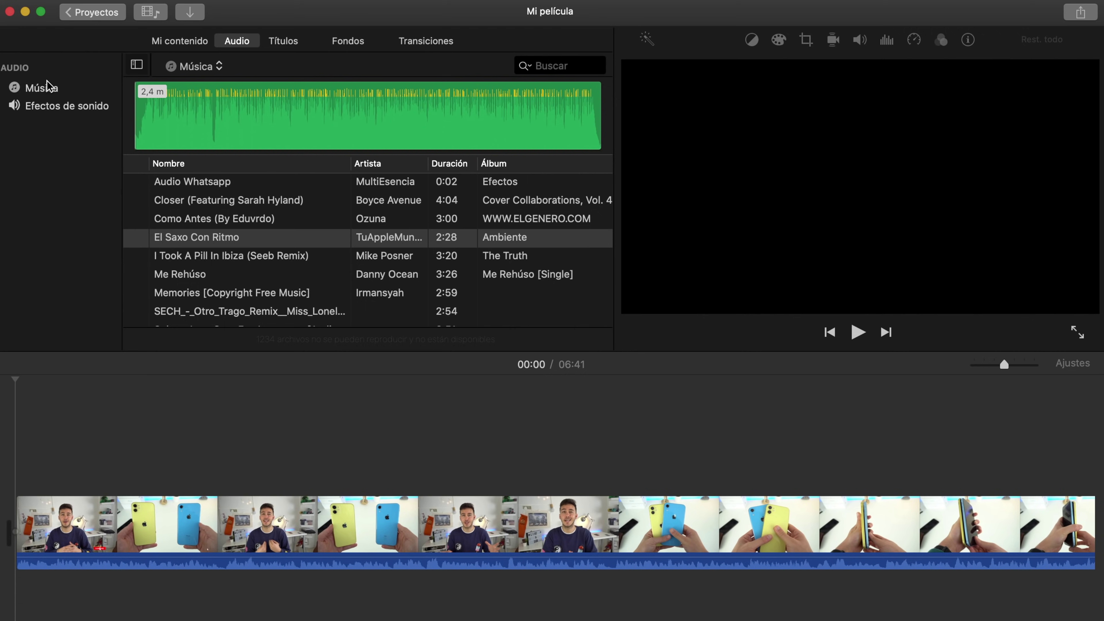
{"action": "left_click", "coordinate": [204, 240]}
{"action": "left_click_drag", "start_coordinate": [70, 543], "coordinate": [19, 615]}
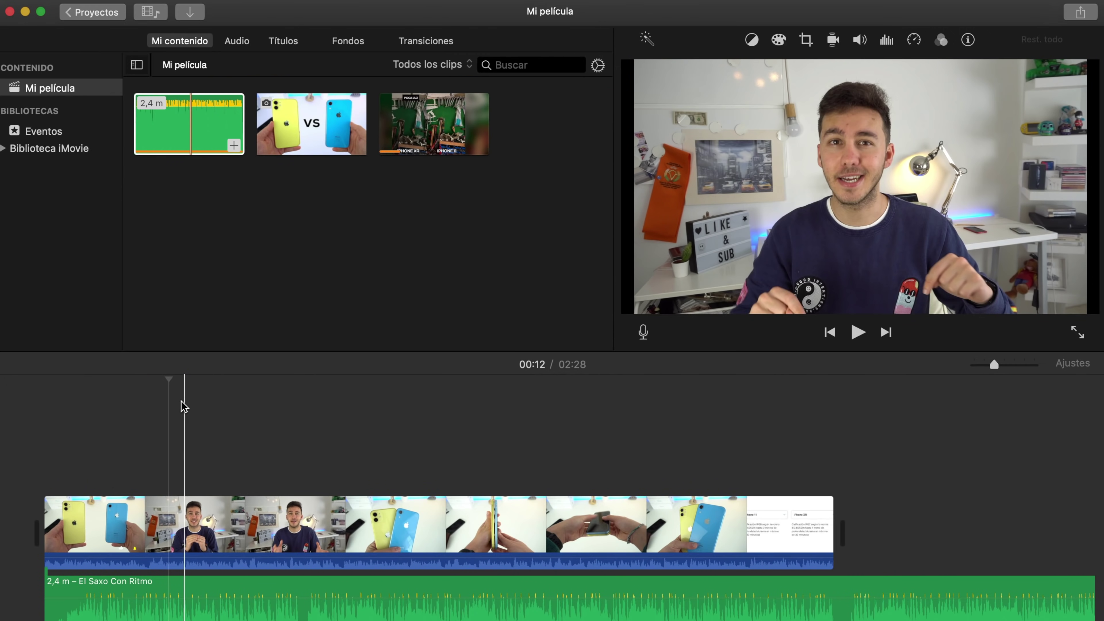
Lower the volume of the "El Saxo Con Ritmo" background track to its minimum
{"action": "left_click", "coordinate": [175, 452]}
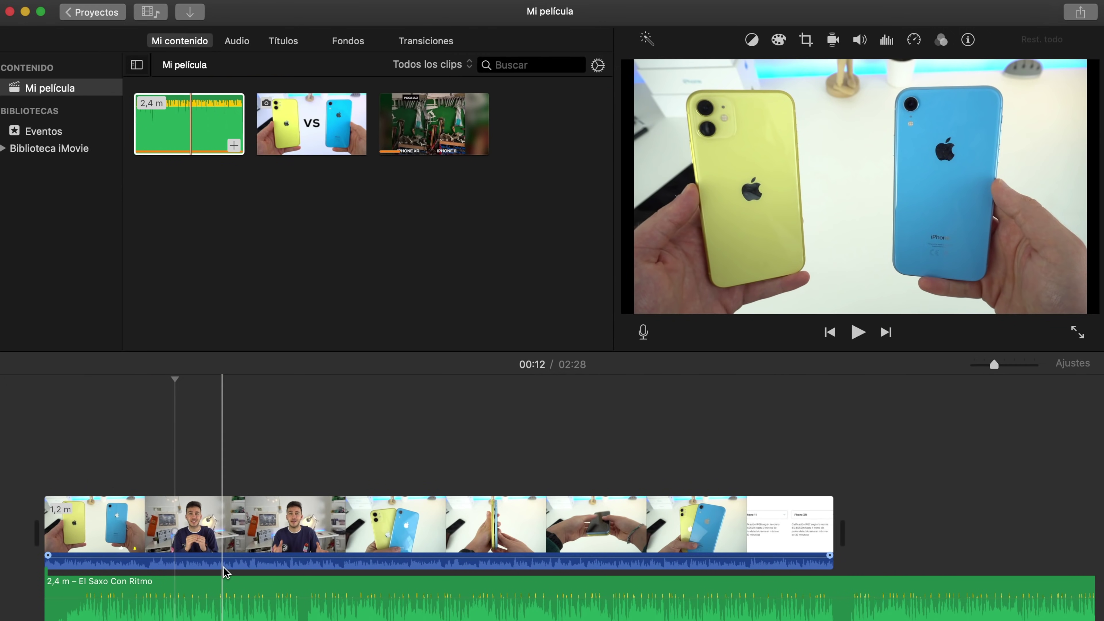
{"action": "left_click_drag", "start_coordinate": [215, 598], "coordinate": [220, 610]}
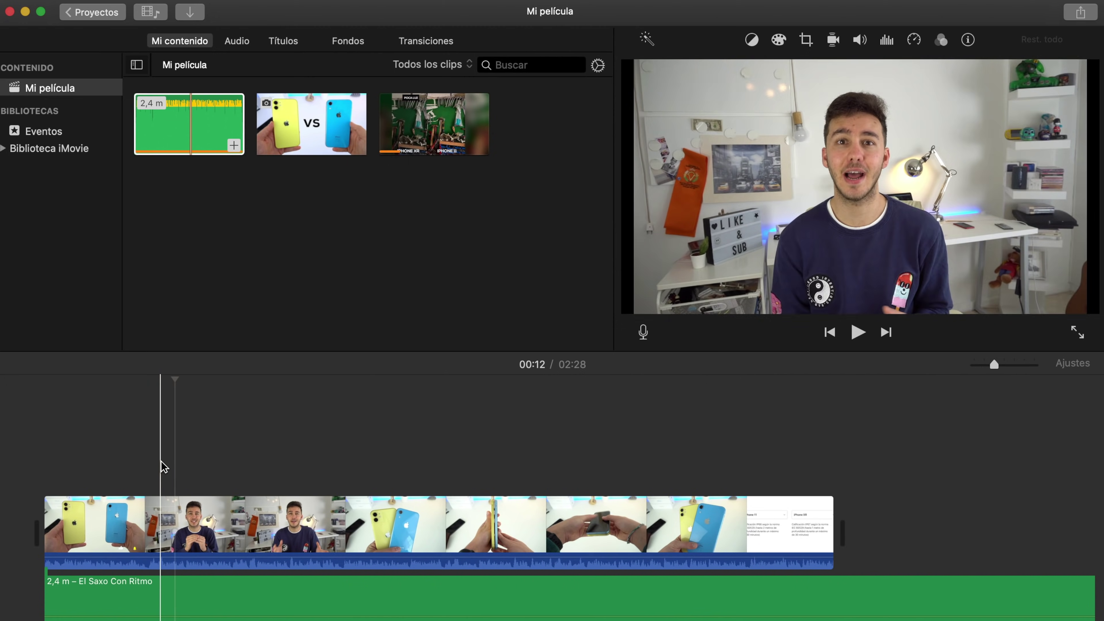
{"action": "mouse_move", "coordinate": [141, 561]}
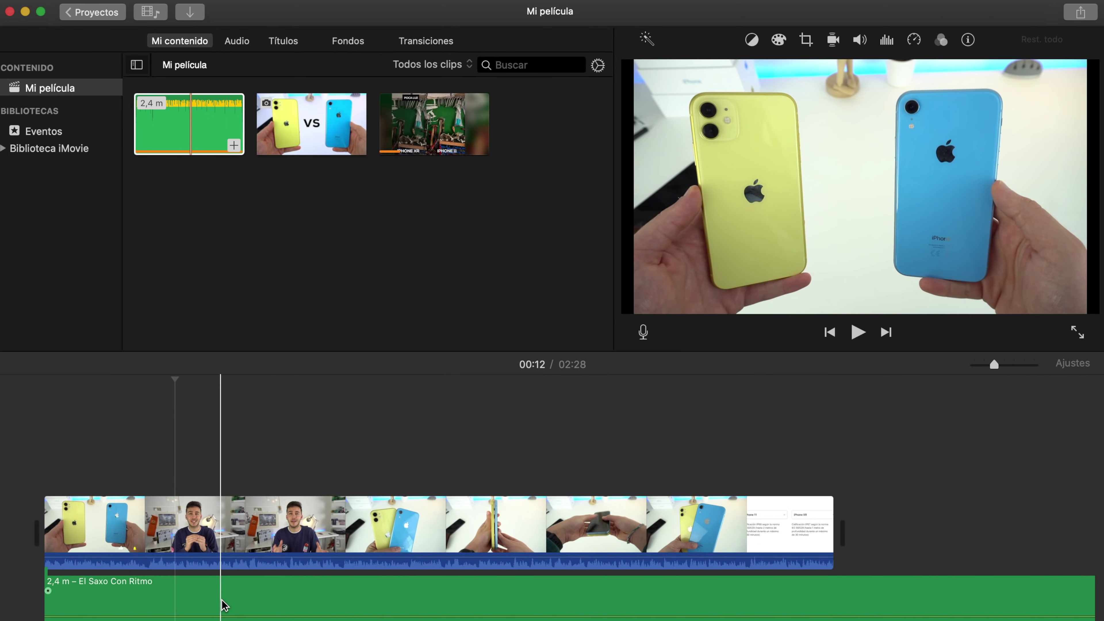
Remove the "El Saxo Con Ritmo" background track from the timeline
{"action": "left_click", "coordinate": [246, 43]}
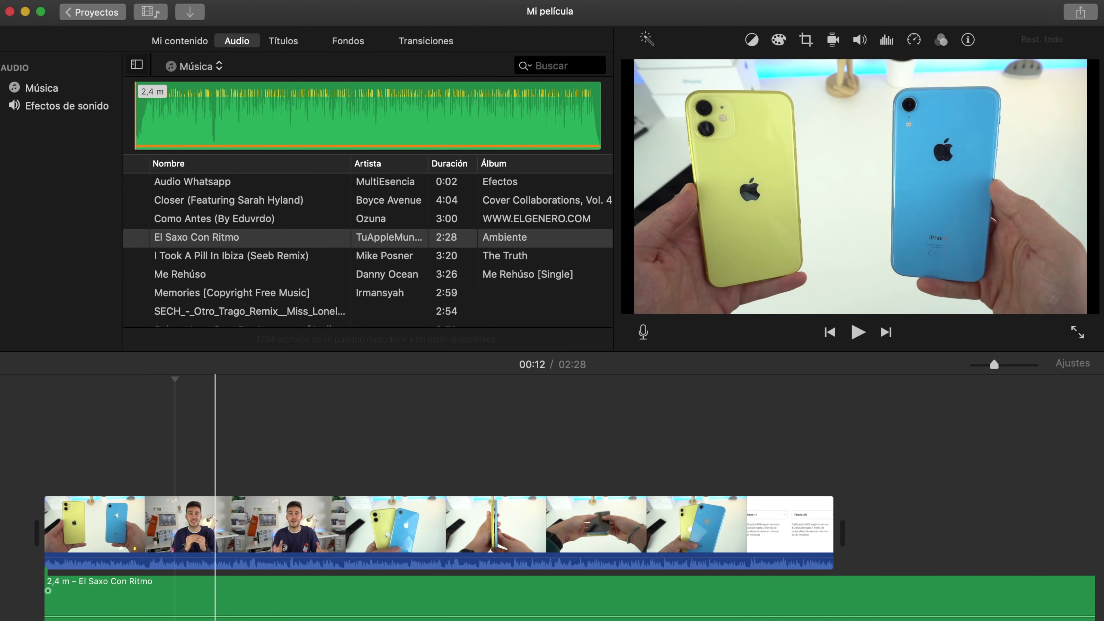
{"action": "left_click", "coordinate": [192, 602]}
{"action": "key", "text": "Delete"}
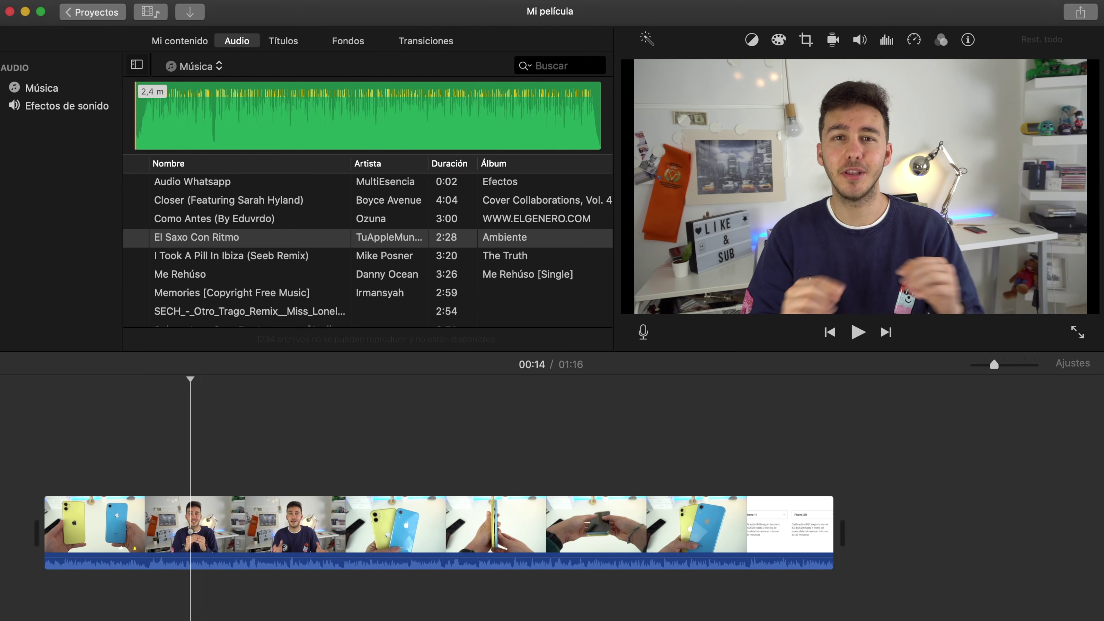
Overlay the desktop image "iphone 11 vs xr.jpg" above the main video at about 00:13
{"action": "left_click", "coordinate": [41, 607]}
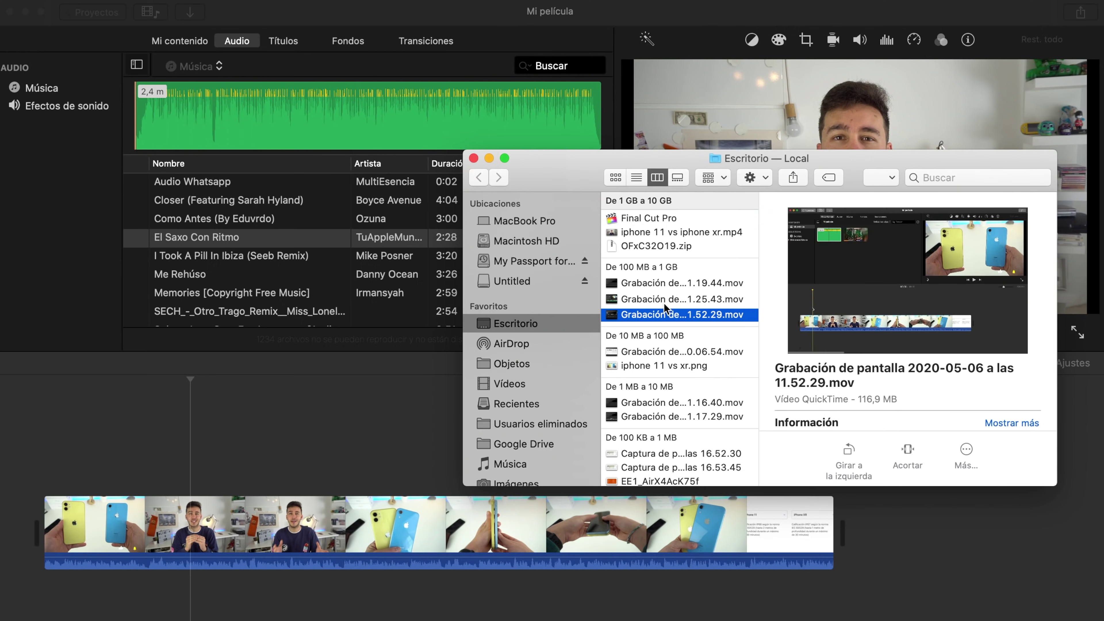
{"action": "left_click", "coordinate": [646, 368]}
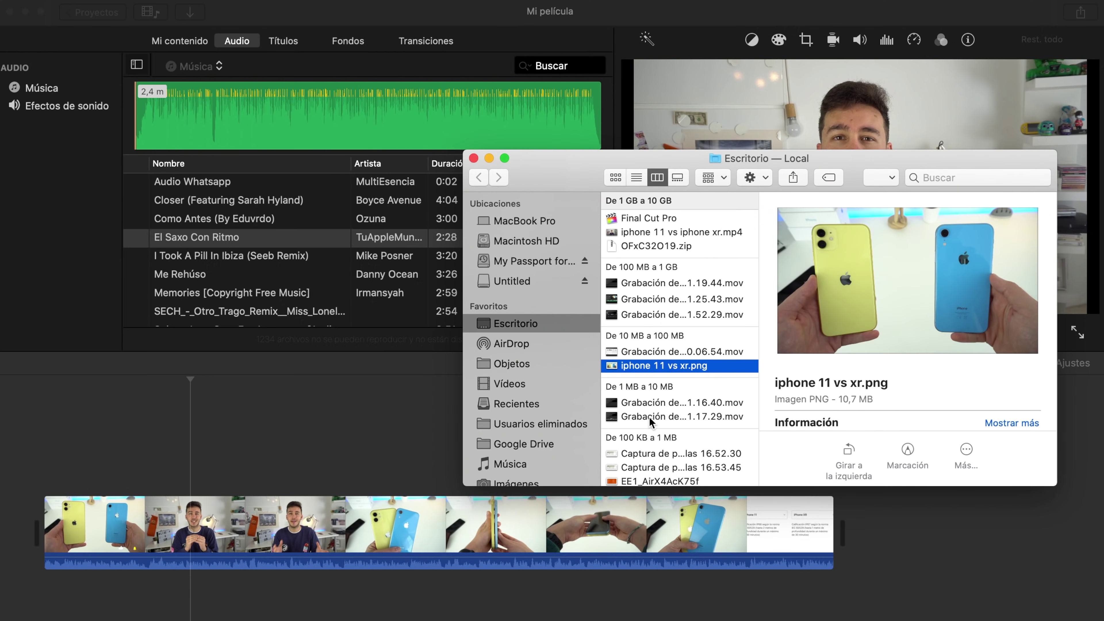
{"action": "left_click", "coordinate": [651, 419]}
{"action": "scroll", "coordinate": [651, 422], "scroll_direction": "down", "scroll_amount": 5}
{"action": "left_click", "coordinate": [669, 341]}
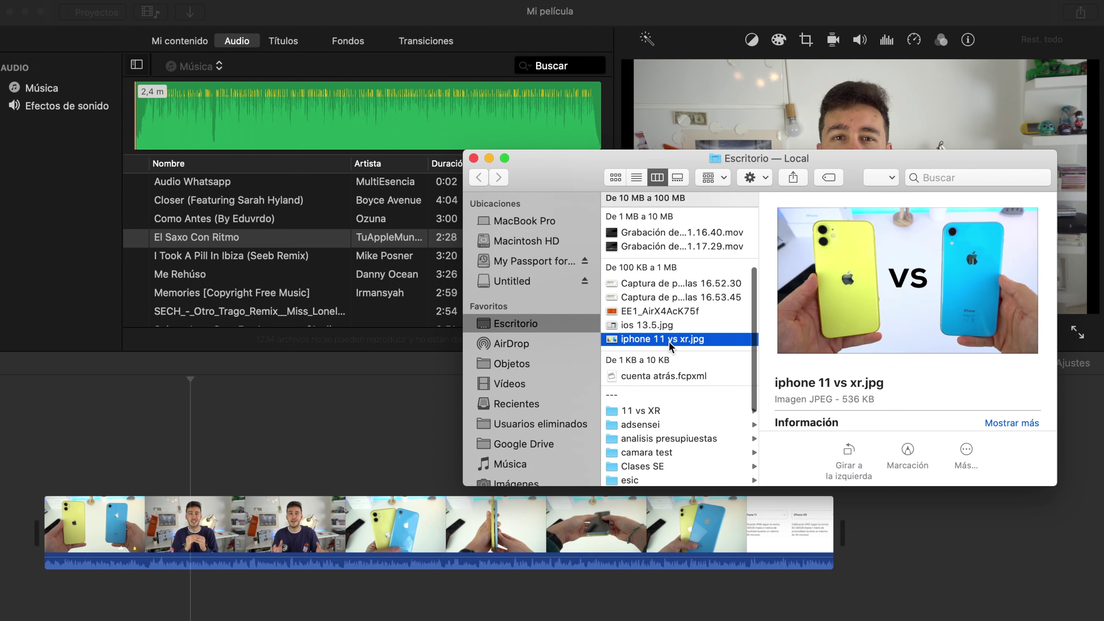
{"action": "left_click_drag", "start_coordinate": [664, 341], "coordinate": [178, 607]}
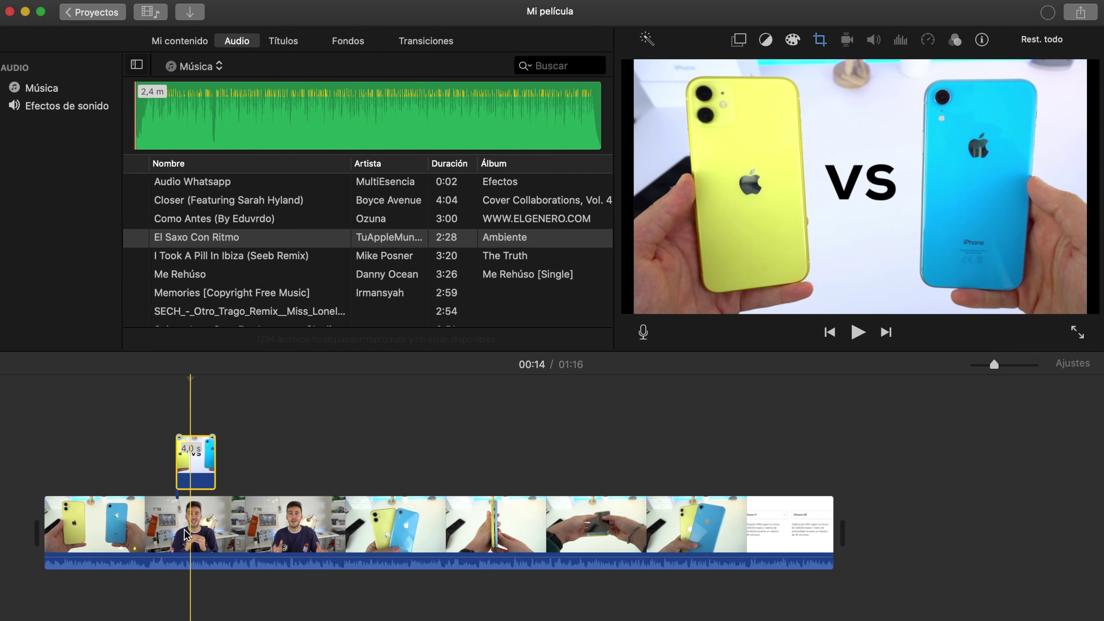
Move the overlaid VS image back to about 00:05 and extend its duration to 32.4 s
{"action": "left_click_drag", "start_coordinate": [198, 435], "coordinate": [114, 618]}
{"action": "key", "text": "super+z"}
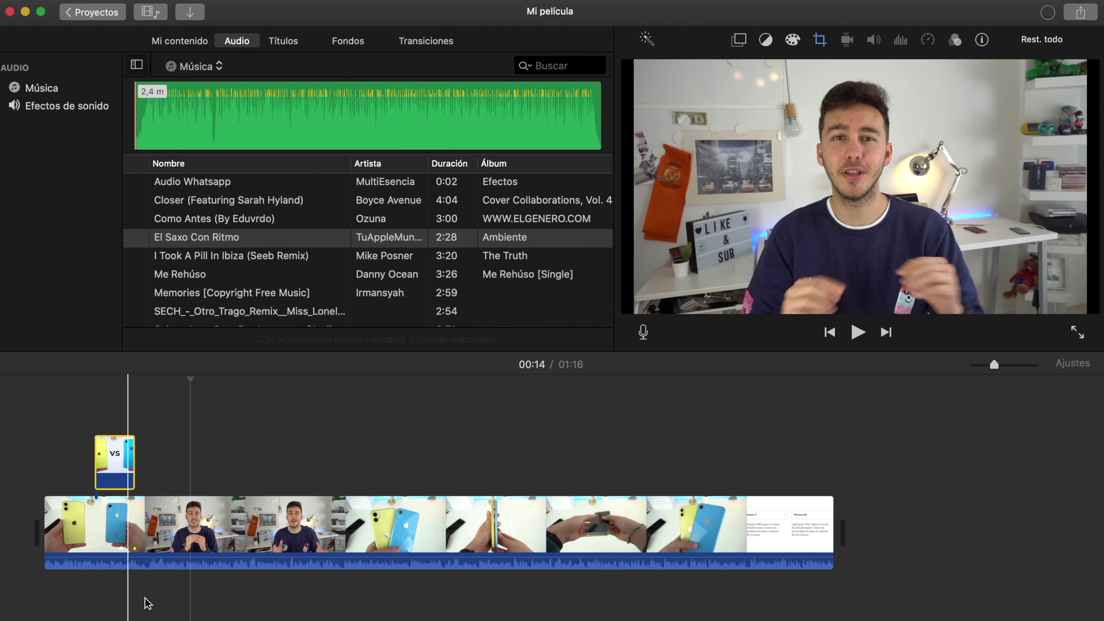
{"action": "left_click_drag", "start_coordinate": [135, 482], "coordinate": [424, 482]}
Delete the overlaid VS image from above the main video
{"action": "left_click", "coordinate": [306, 461]}
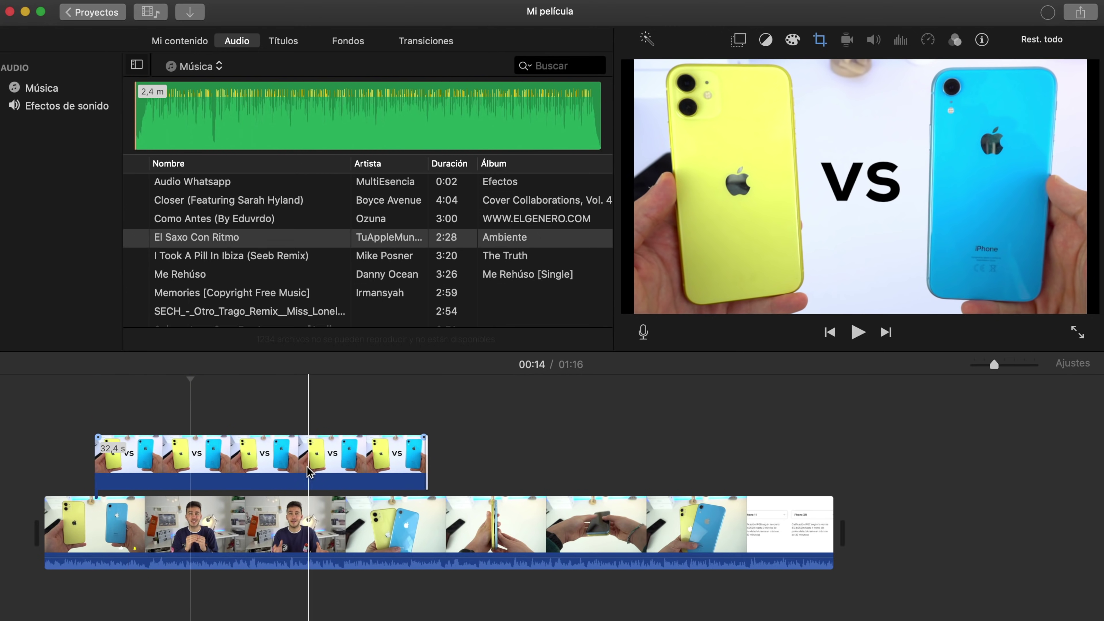
{"action": "key", "text": "Delete"}
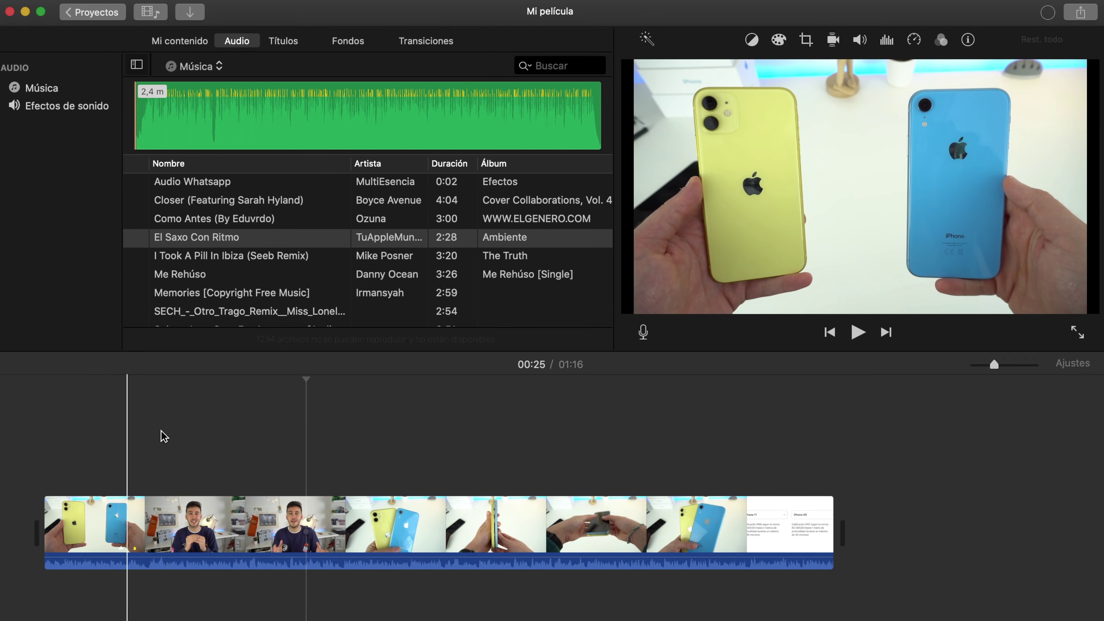
Add the song "El Saxo Con Ritmo" beneath the main video again and shift it to the video's start
{"action": "left_click", "coordinate": [251, 239]}
{"action": "left_click_drag", "start_coordinate": [174, 585], "coordinate": [235, 614]}
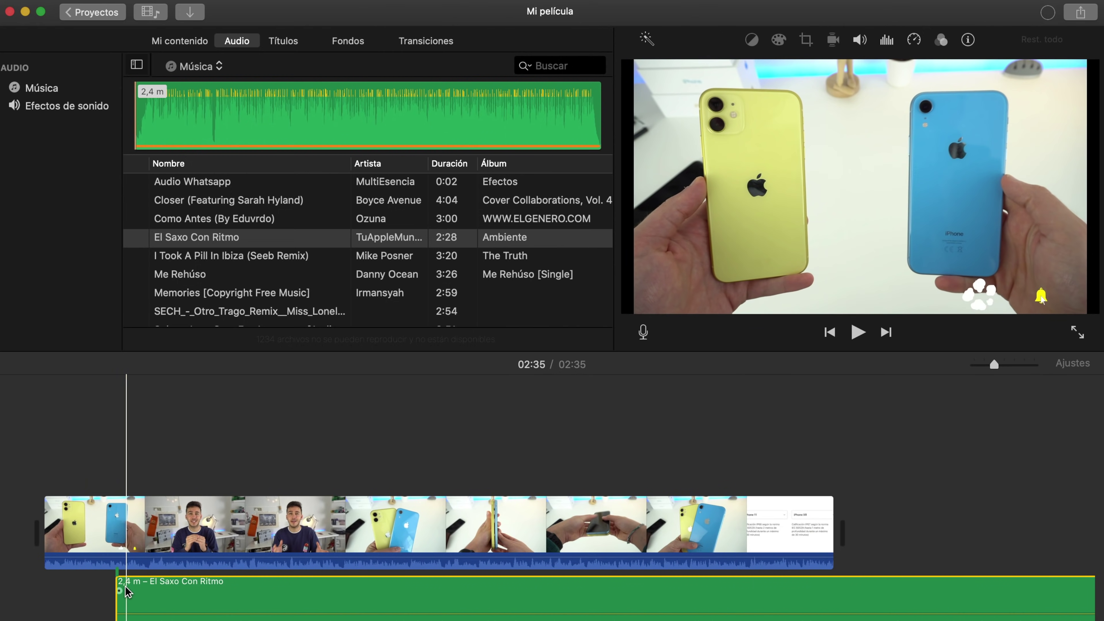
{"action": "left_click_drag", "start_coordinate": [117, 602], "coordinate": [93, 603]}
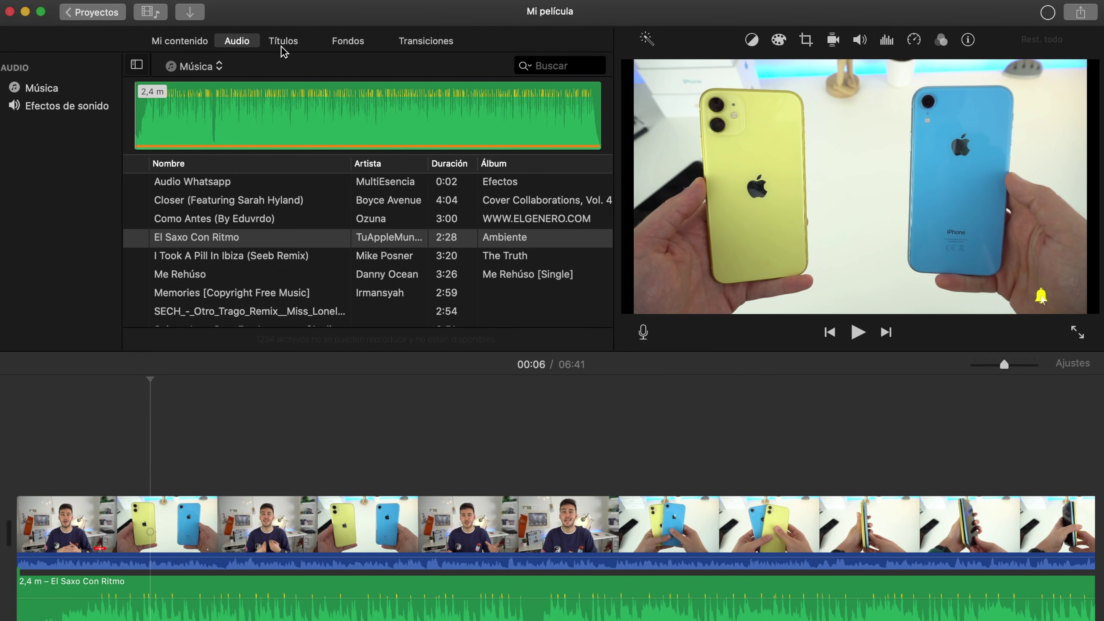
Add an Expansión title above the start of the main video and extend its duration to 19.7 s
{"action": "left_click", "coordinate": [282, 43]}
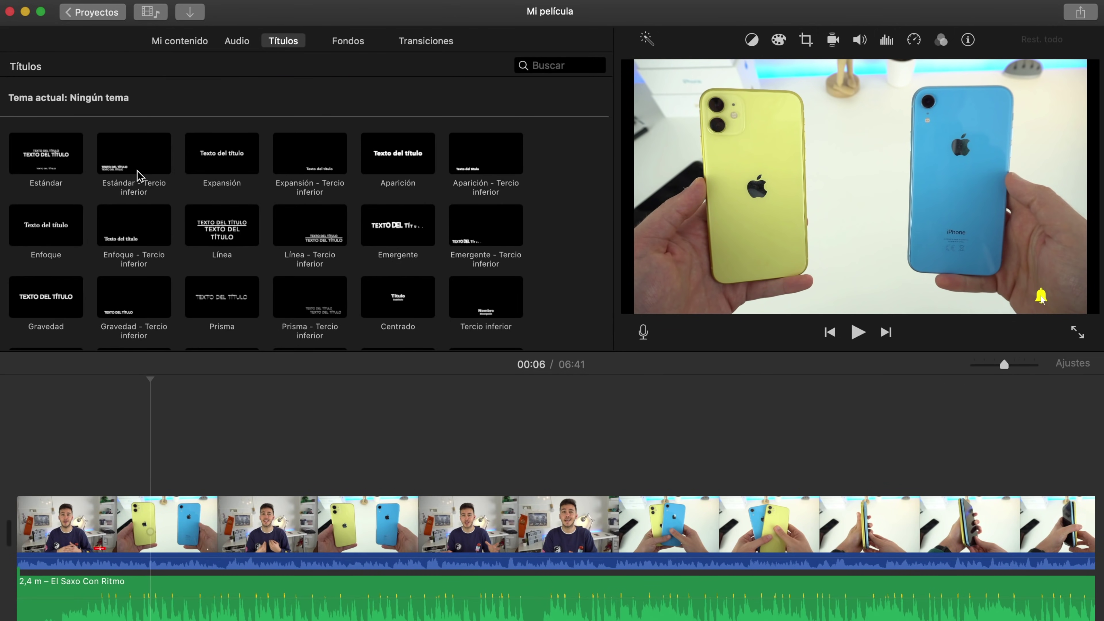
{"action": "left_click_drag", "start_coordinate": [224, 153], "coordinate": [17, 462]}
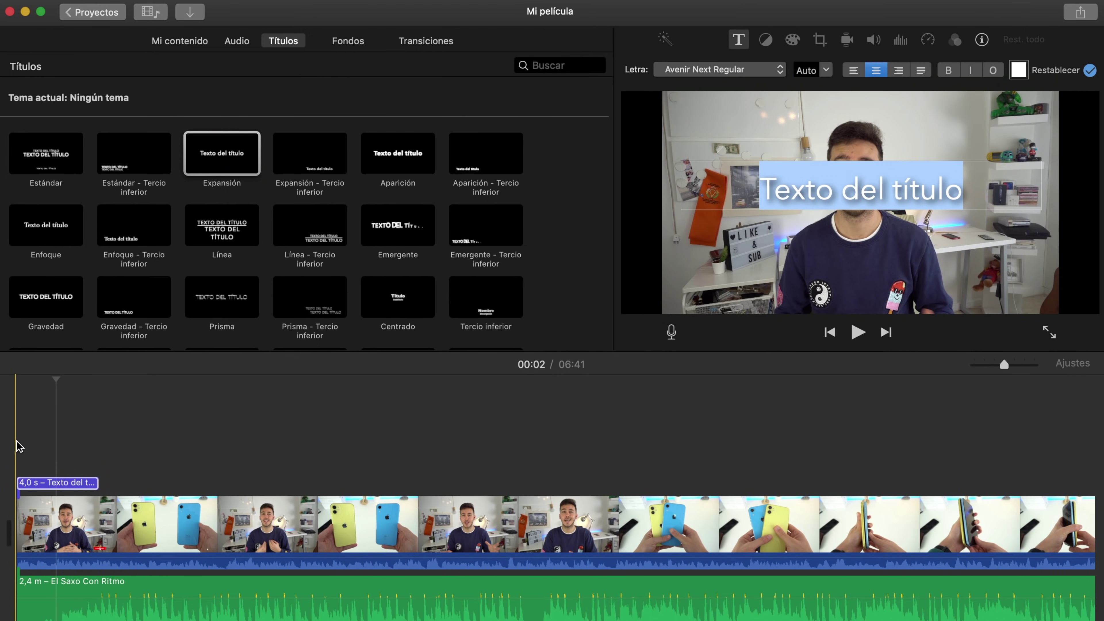
{"action": "left_click_drag", "start_coordinate": [91, 486], "coordinate": [420, 478]}
{"action": "left_click", "coordinate": [26, 424]}
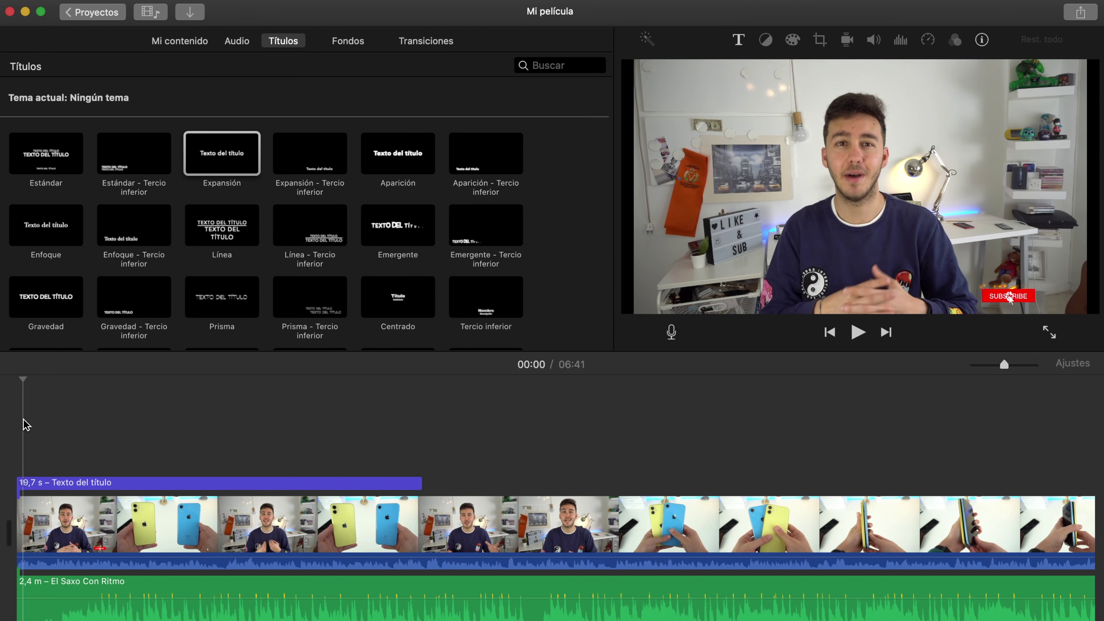
{"action": "left_click", "coordinate": [104, 435]}
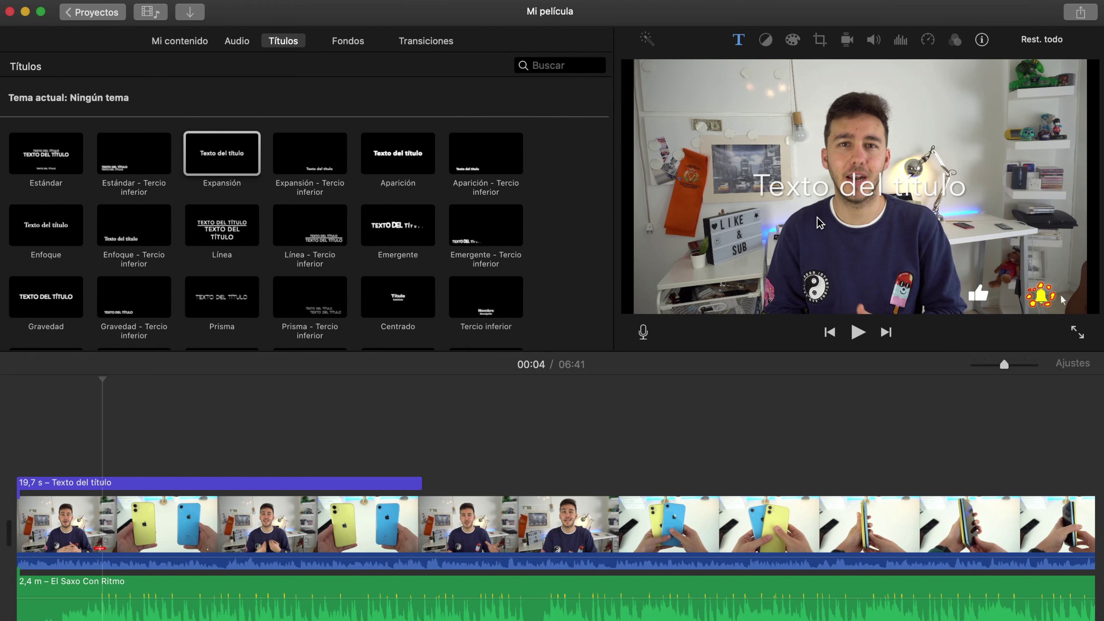
Replace the title's placeholder text with "Mi video" and try left and right alignment before returning it to centred
{"action": "left_click", "coordinate": [139, 483]}
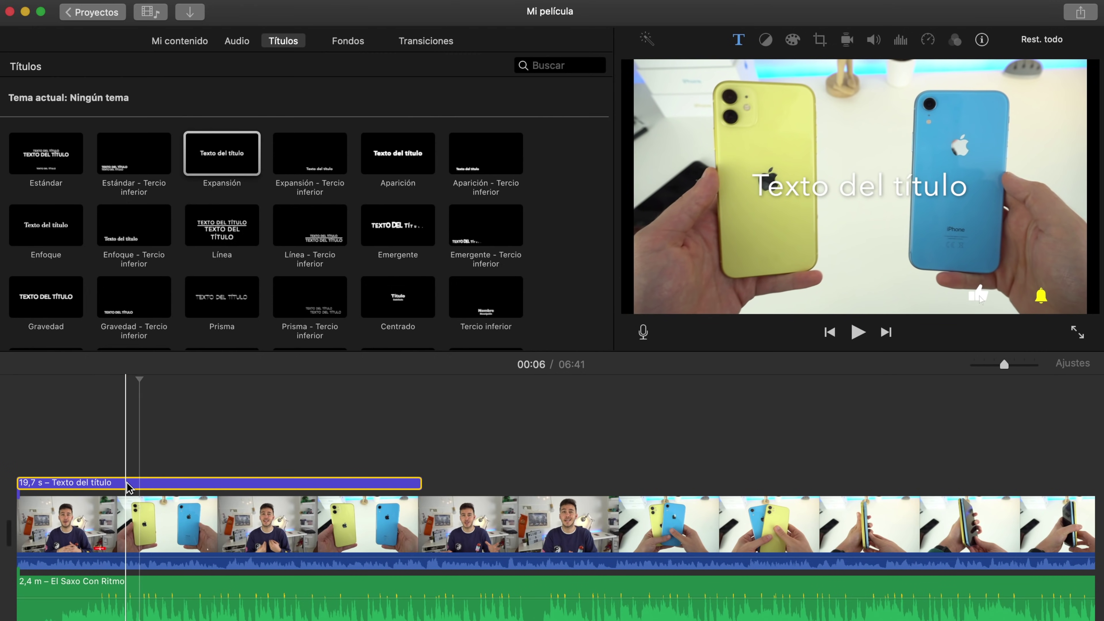
{"action": "double_click", "coordinate": [127, 483]}
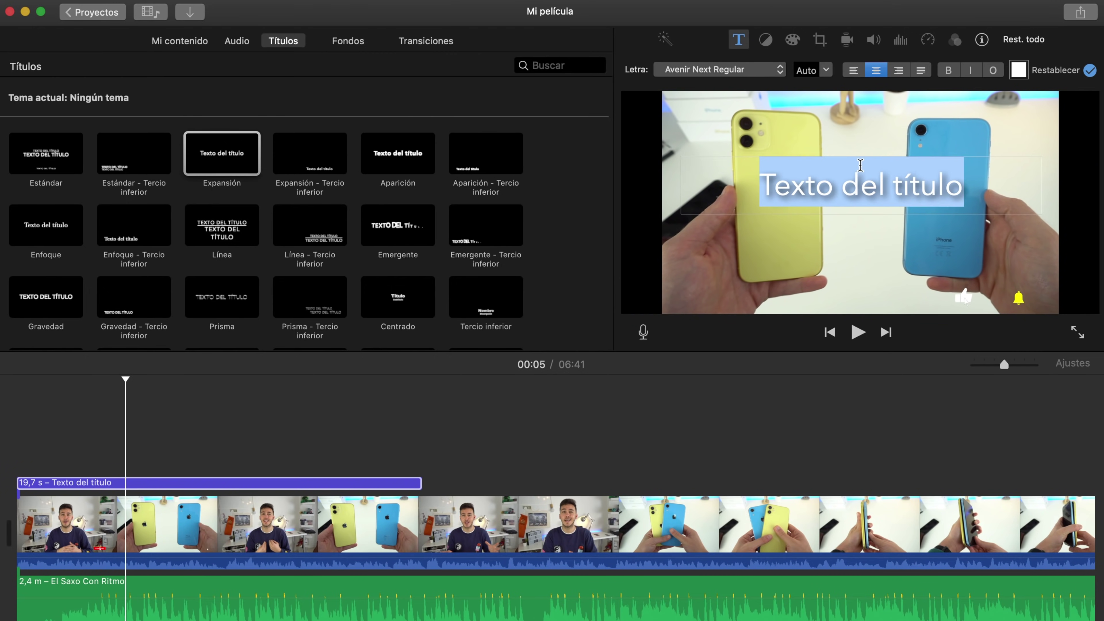
{"action": "type", "text": "Mi video"}
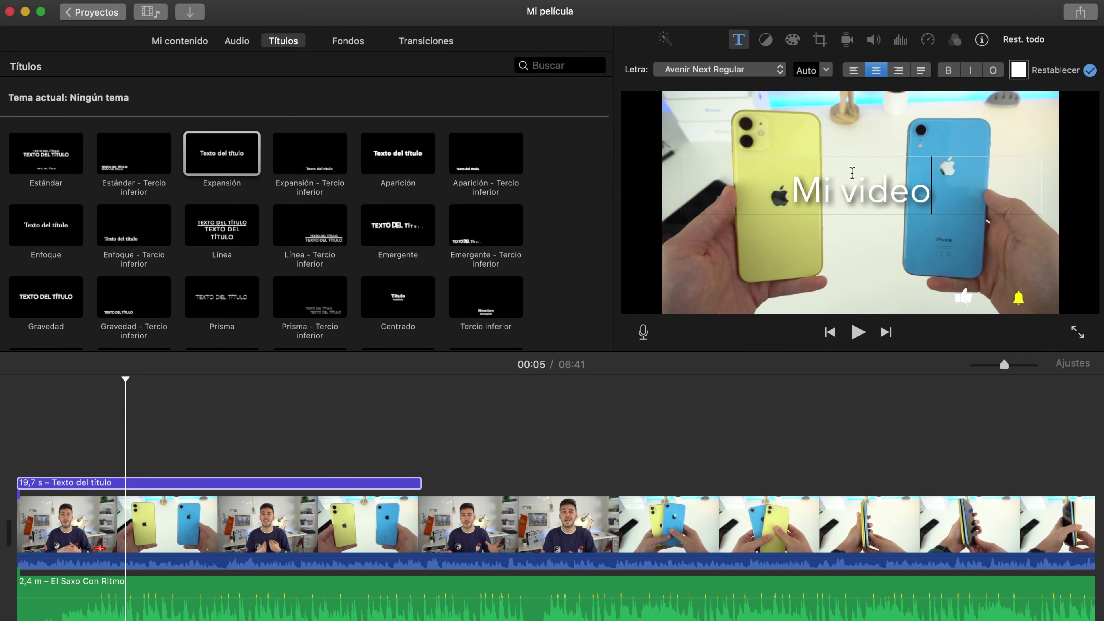
{"action": "left_click", "coordinate": [854, 70]}
{"action": "left_click", "coordinate": [898, 70]}
{"action": "left_click", "coordinate": [876, 71]}
Insert the Rayas background at the start of the timeline, before the main video
{"action": "left_click", "coordinate": [348, 43]}
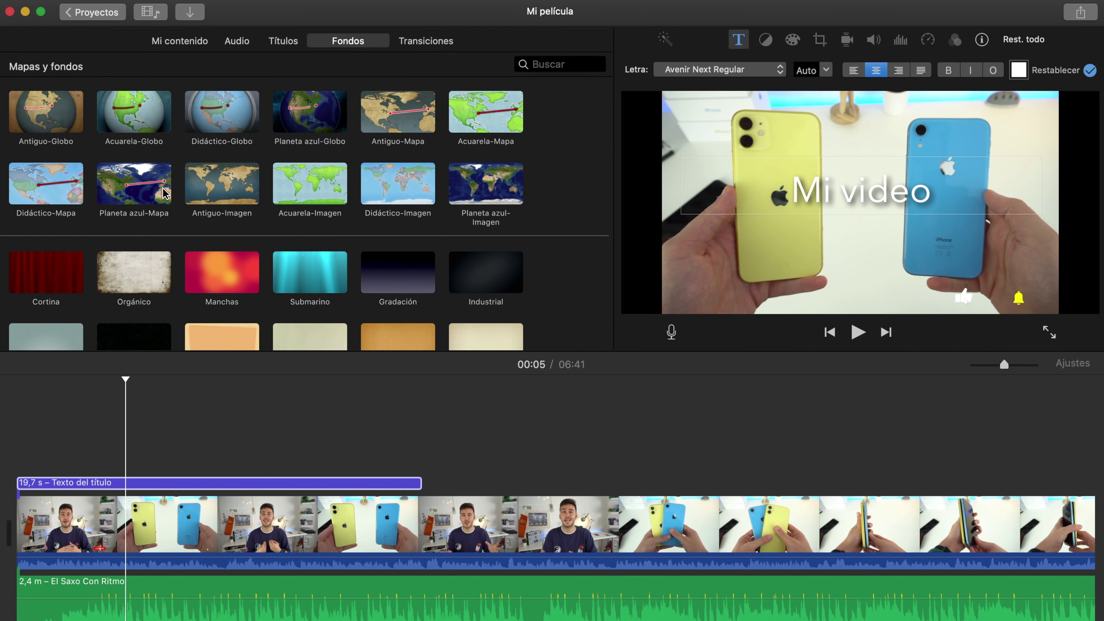
{"action": "scroll", "coordinate": [209, 276], "scroll_direction": "down", "scroll_amount": 3}
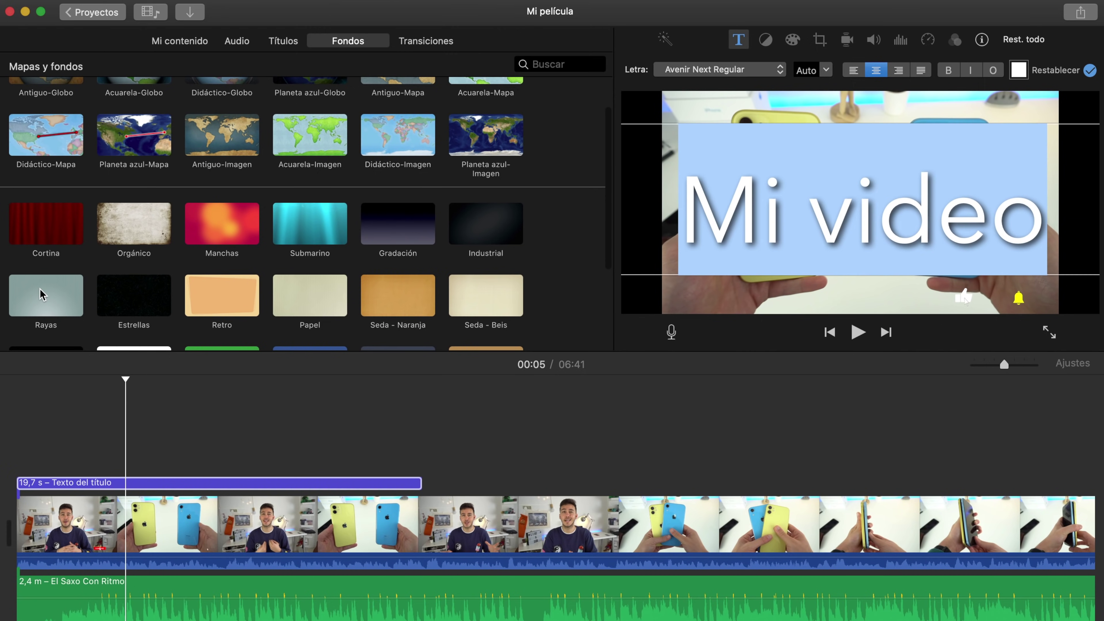
{"action": "left_click_drag", "start_coordinate": [48, 300], "coordinate": [3, 563]}
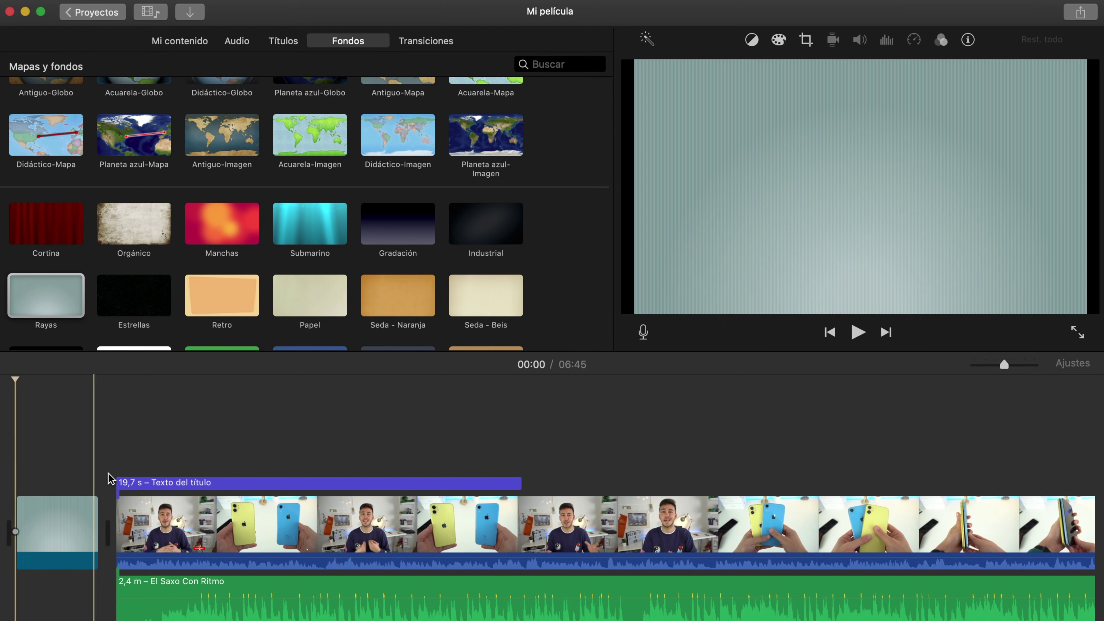
Move the title over the Rayas background and shorten it to 4.0 s to match the background's length
{"action": "left_click_drag", "start_coordinate": [136, 484], "coordinate": [37, 482]}
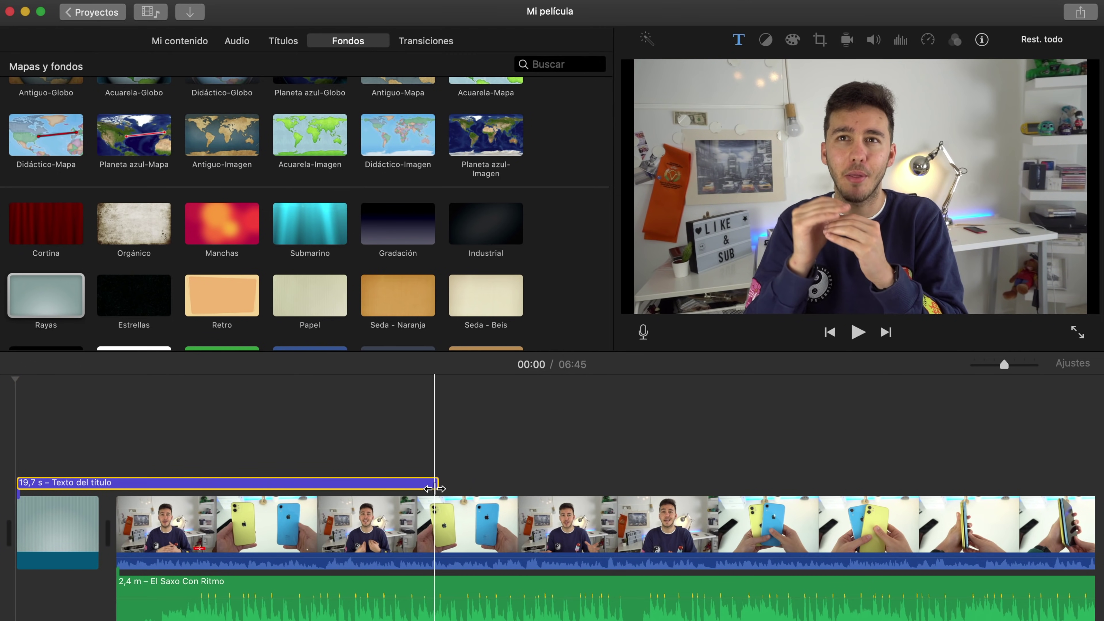
{"action": "left_click_drag", "start_coordinate": [434, 488], "coordinate": [104, 483]}
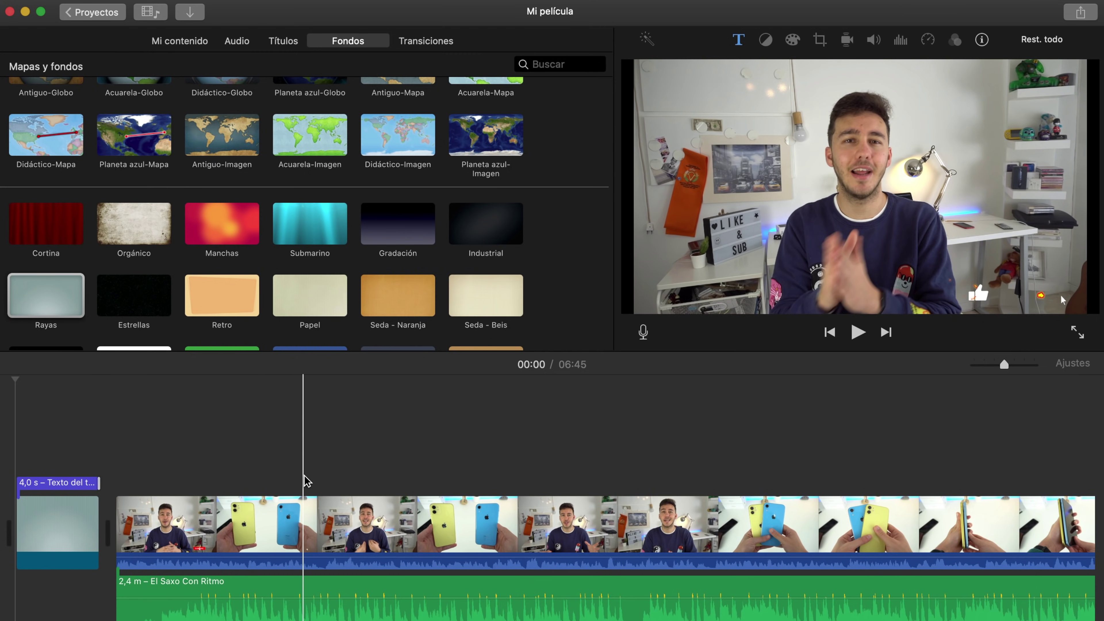
Set the text of the title above the Rayas background to "Mi video" and apply it
{"action": "left_click", "coordinate": [50, 483]}
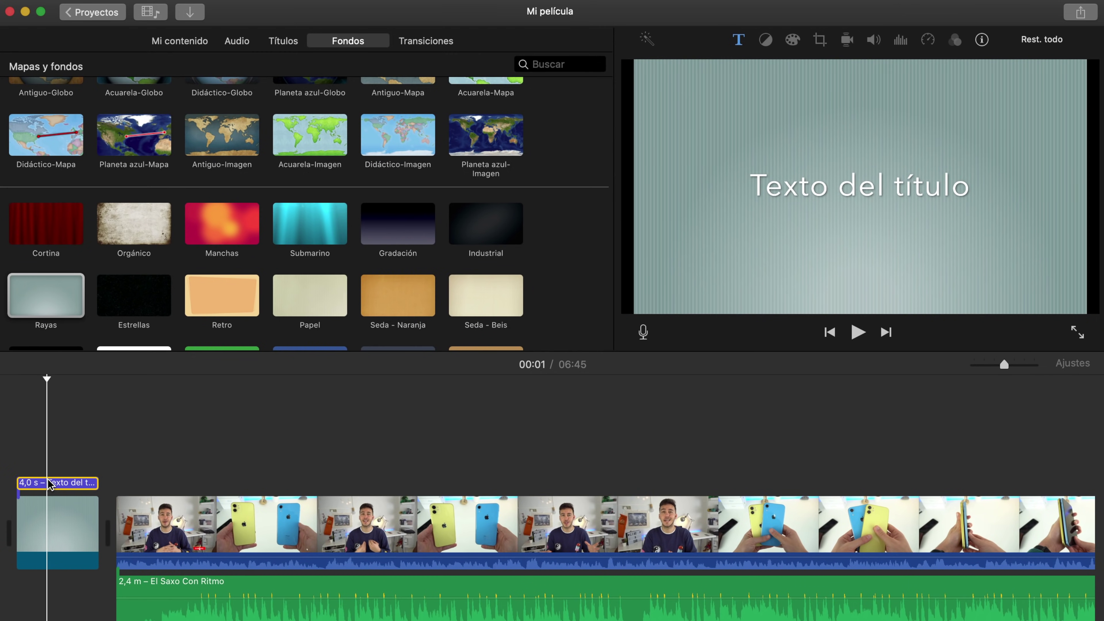
{"action": "left_click", "coordinate": [49, 483]}
{"action": "type", "text": "Mi video"}
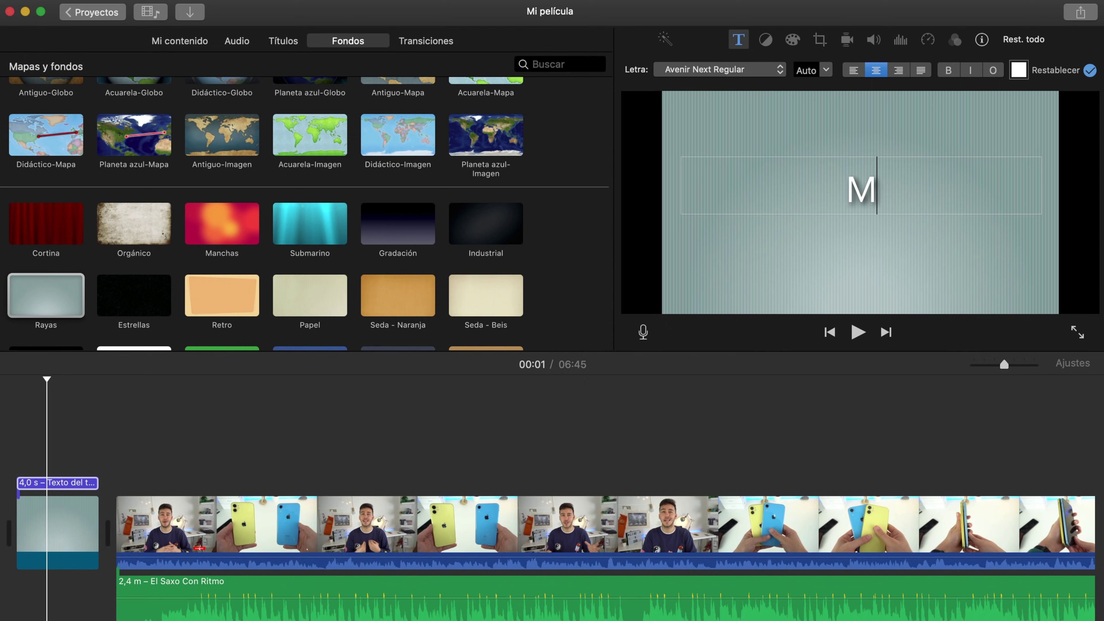
{"action": "left_click", "coordinate": [979, 243]}
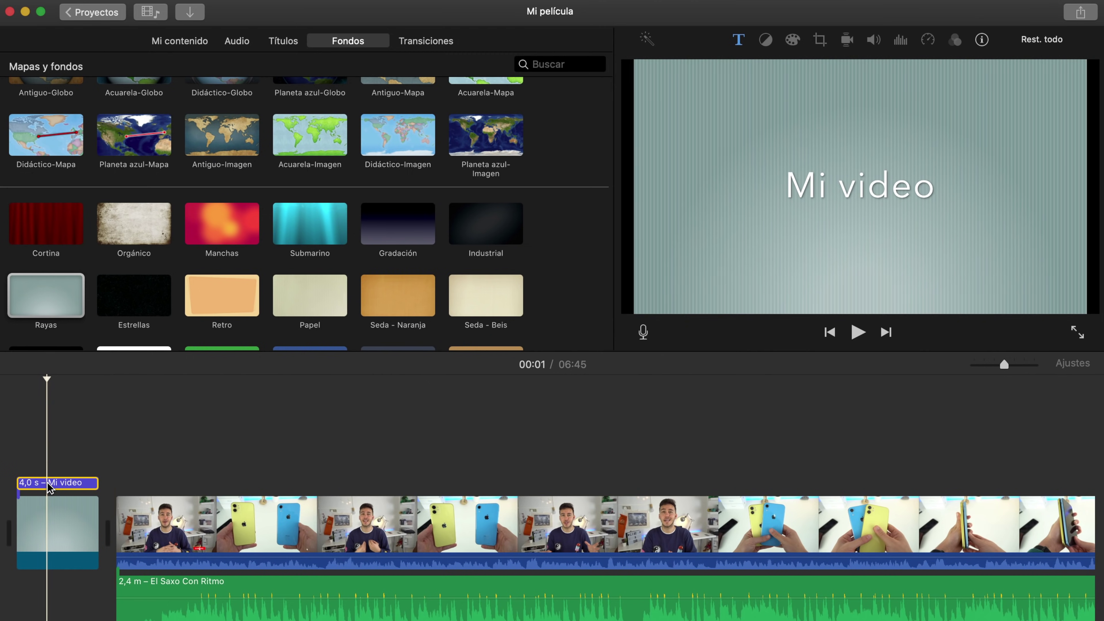
{"action": "left_click", "coordinate": [283, 41]}
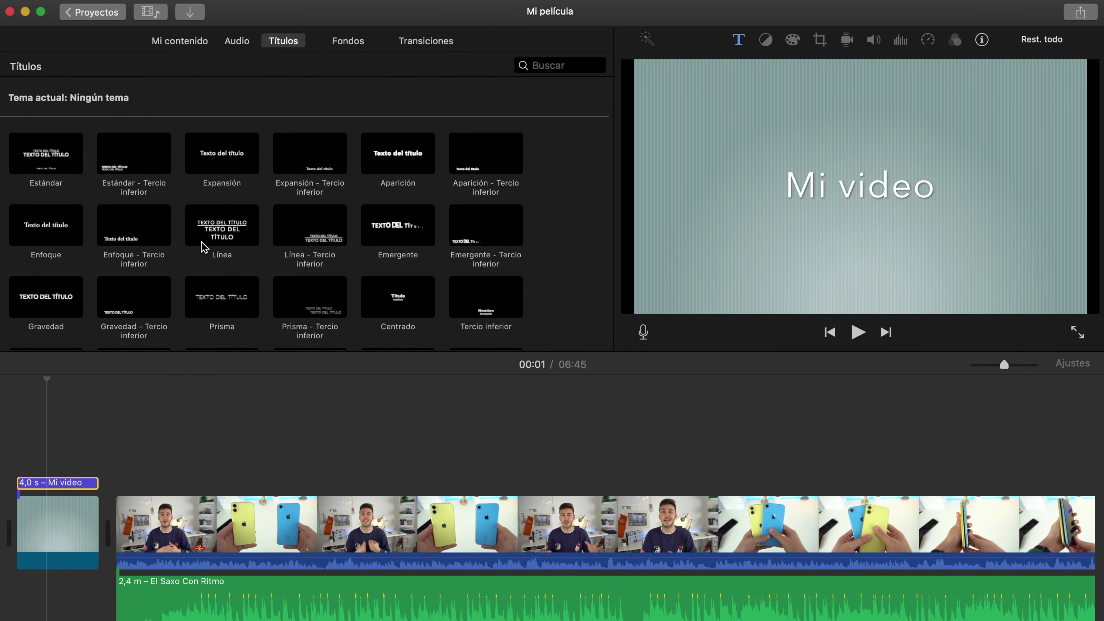
{"action": "scroll", "coordinate": [294, 238], "scroll_direction": "down", "scroll_amount": 3}
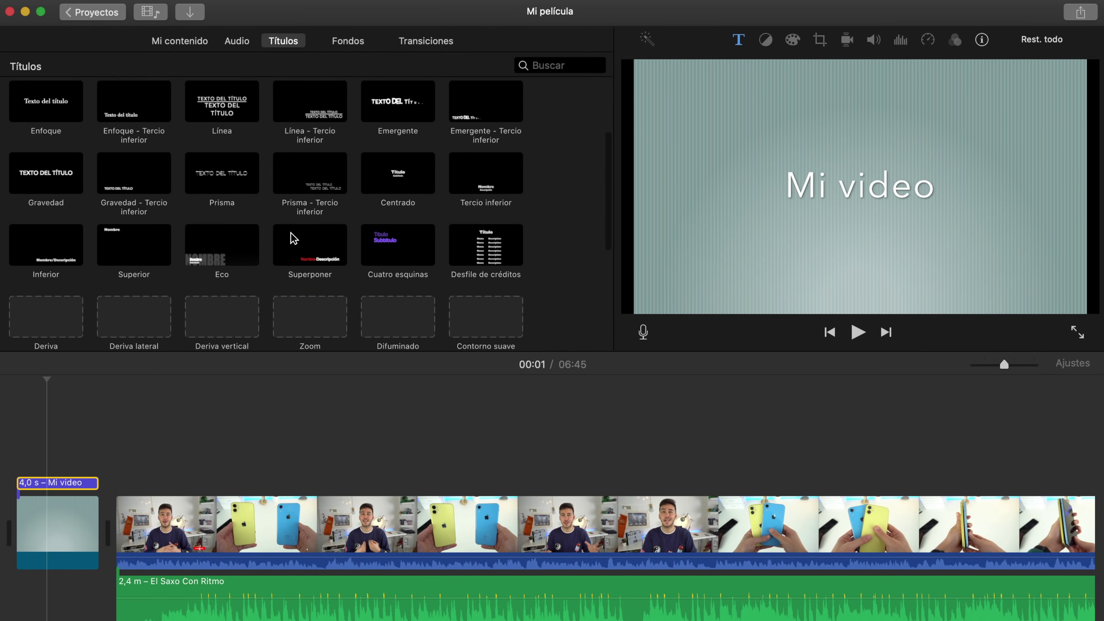
{"action": "scroll", "coordinate": [291, 239], "scroll_direction": "up", "scroll_amount": 3}
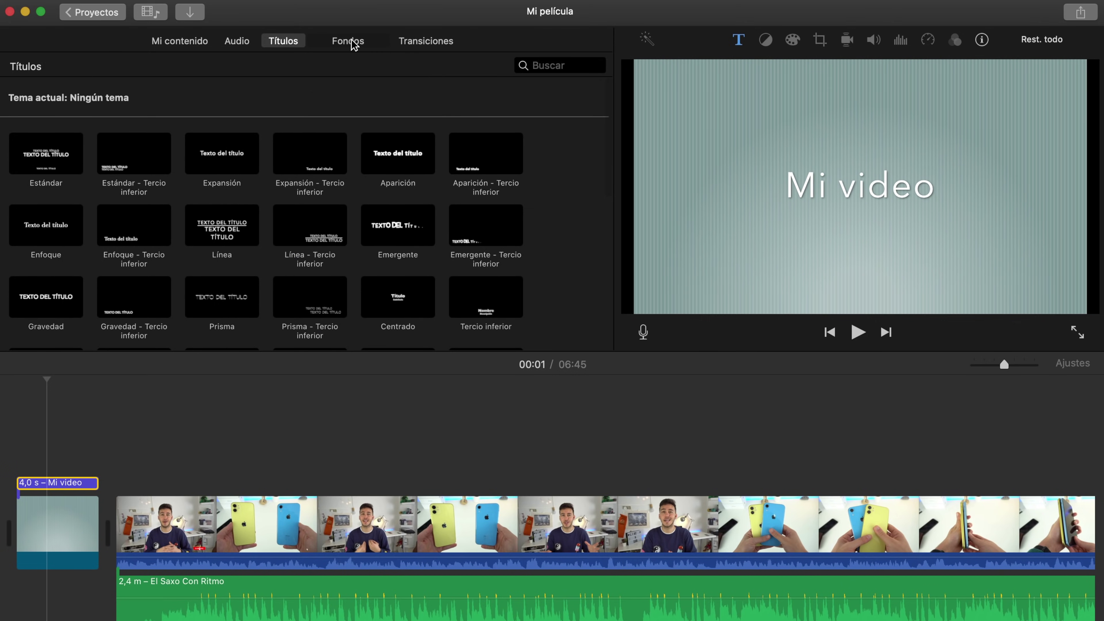
{"action": "left_click", "coordinate": [353, 44]}
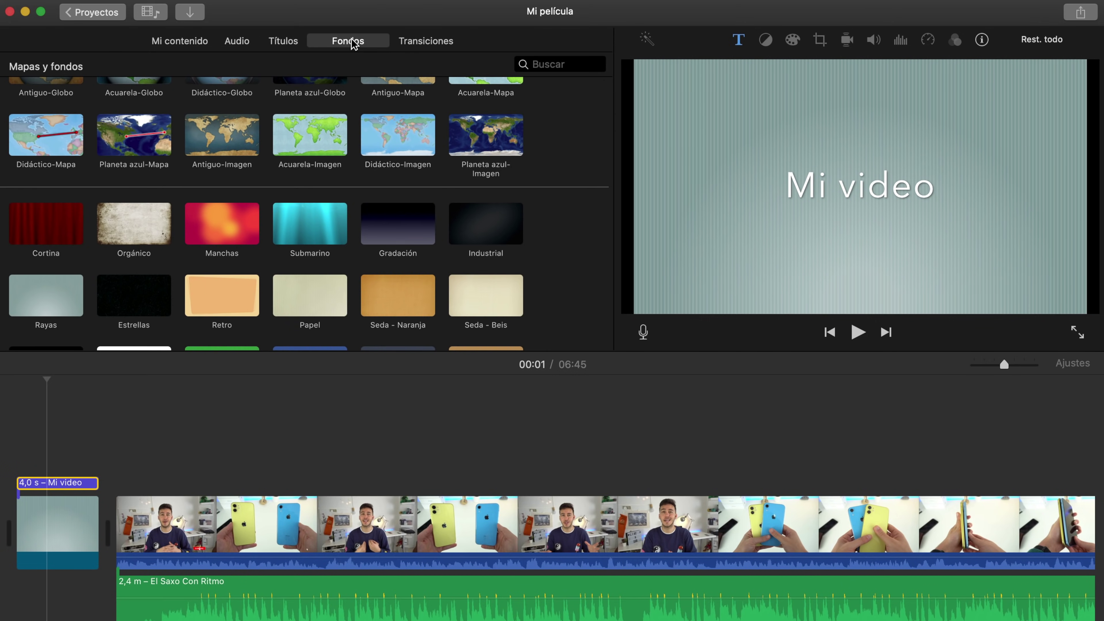
Split the main video at two points, the second at about 00:14, and place a Disolución transition at the second cut
{"action": "left_click", "coordinate": [410, 43]}
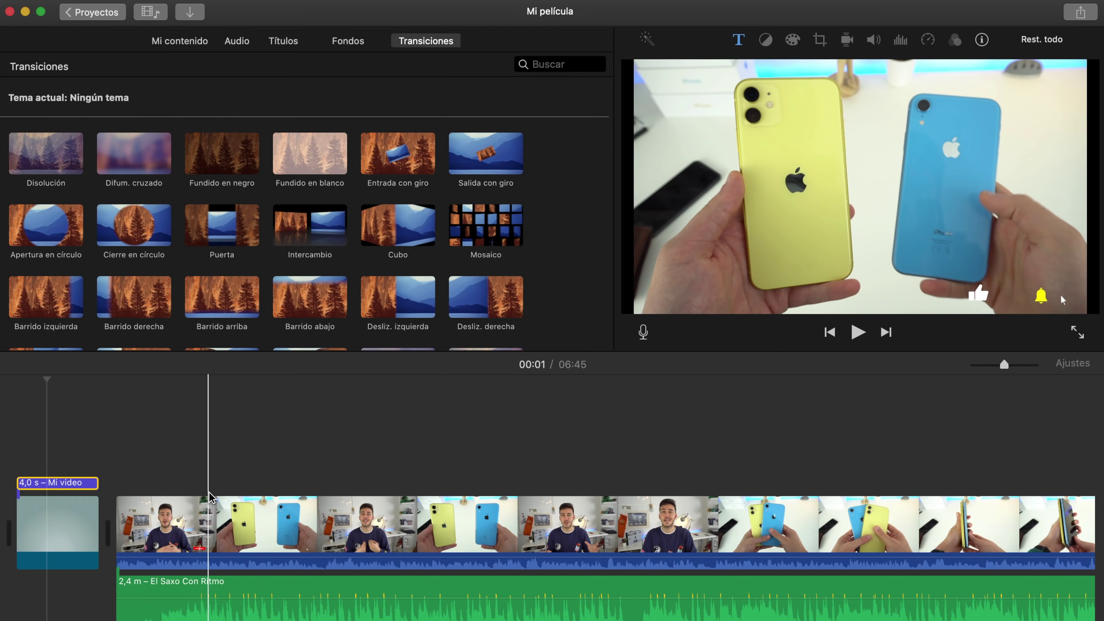
{"action": "key", "text": "super+b"}
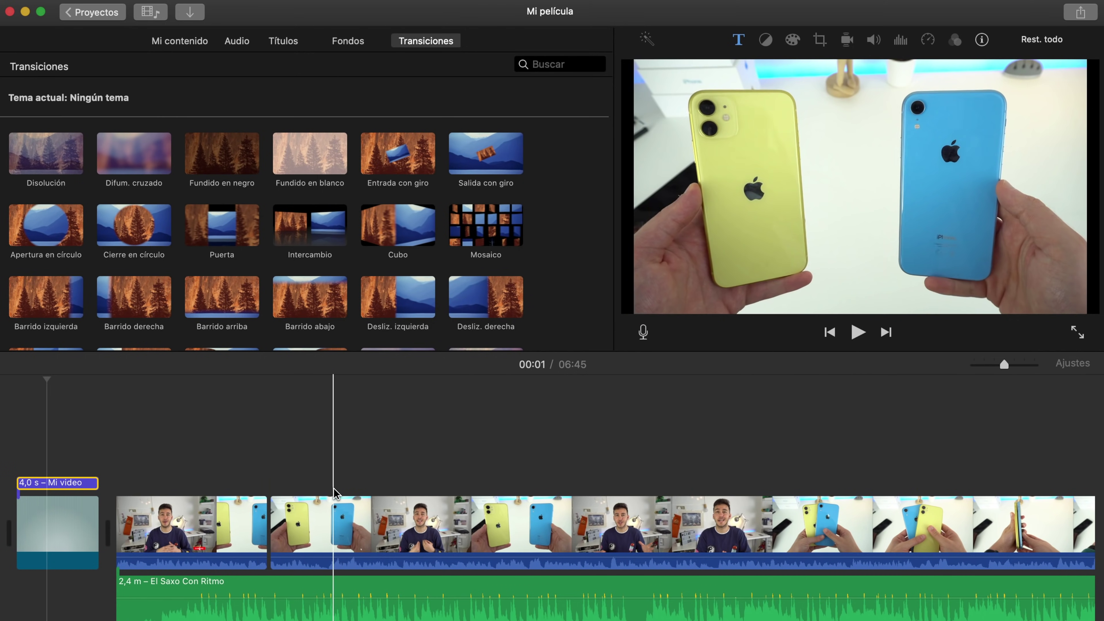
{"action": "left_click", "coordinate": [334, 494]}
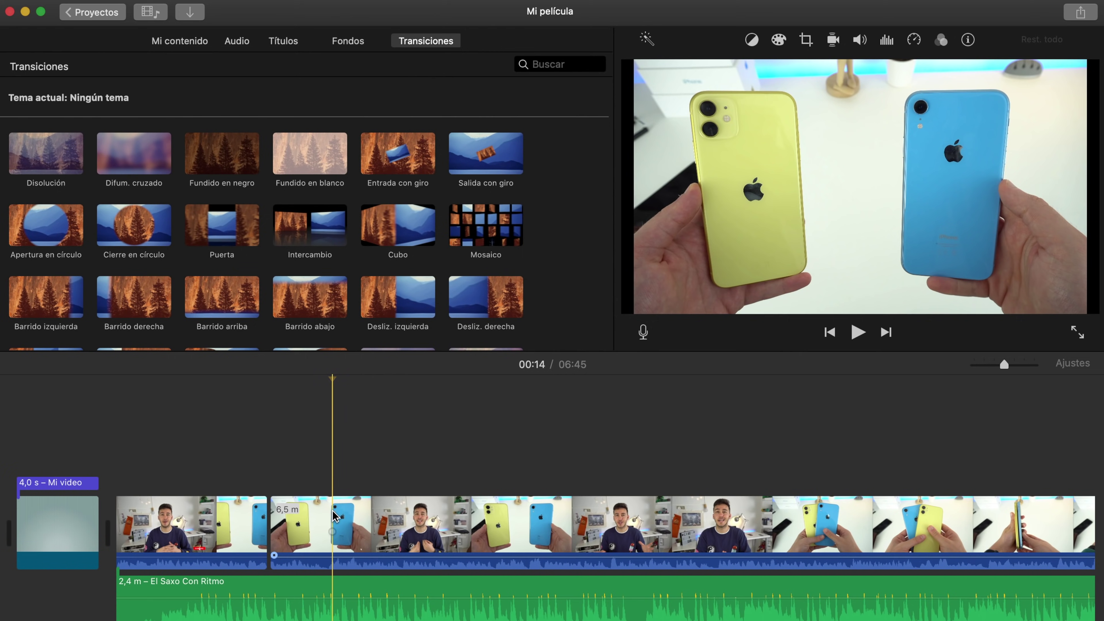
{"action": "key", "text": "super+b"}
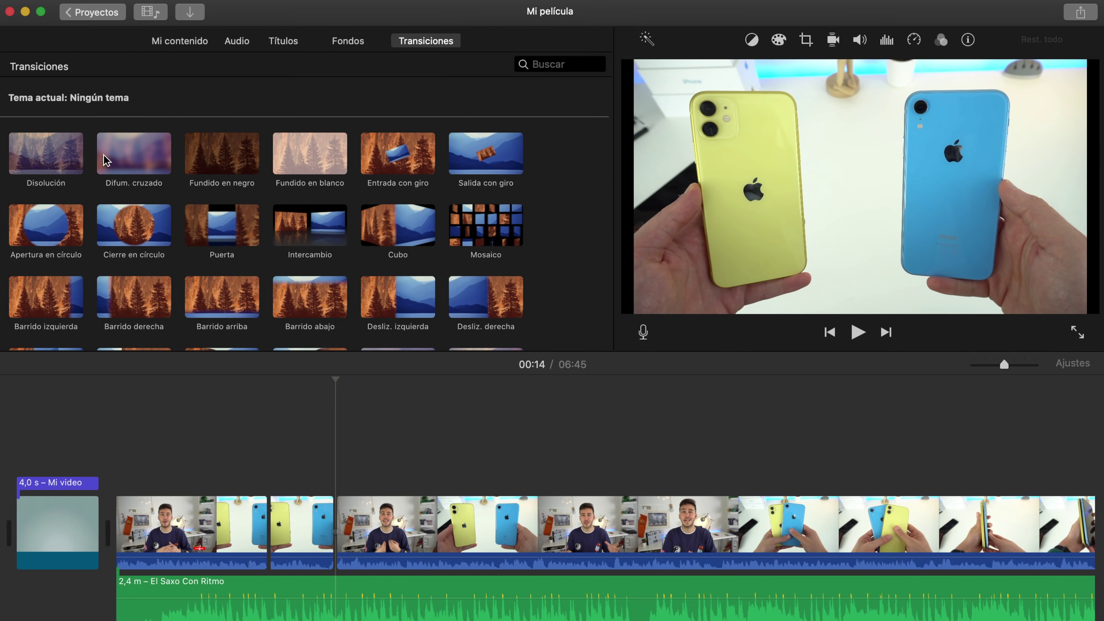
{"action": "left_click_drag", "start_coordinate": [48, 157], "coordinate": [338, 532]}
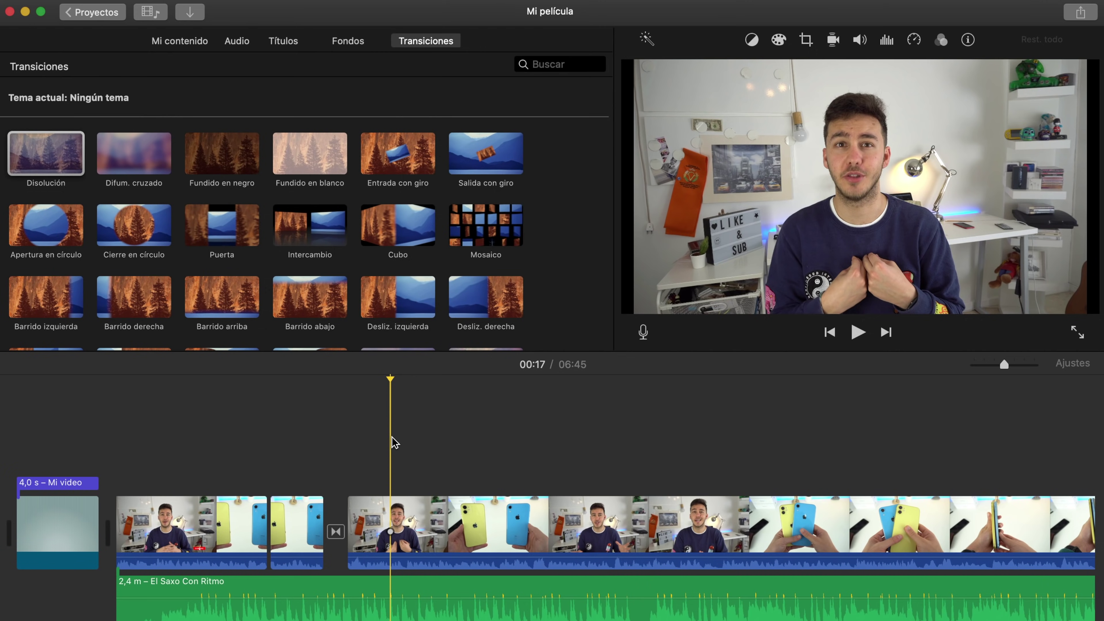
Split the long main video clip that follows the transition at the playhead, at about 00:17
{"action": "left_click", "coordinate": [392, 518]}
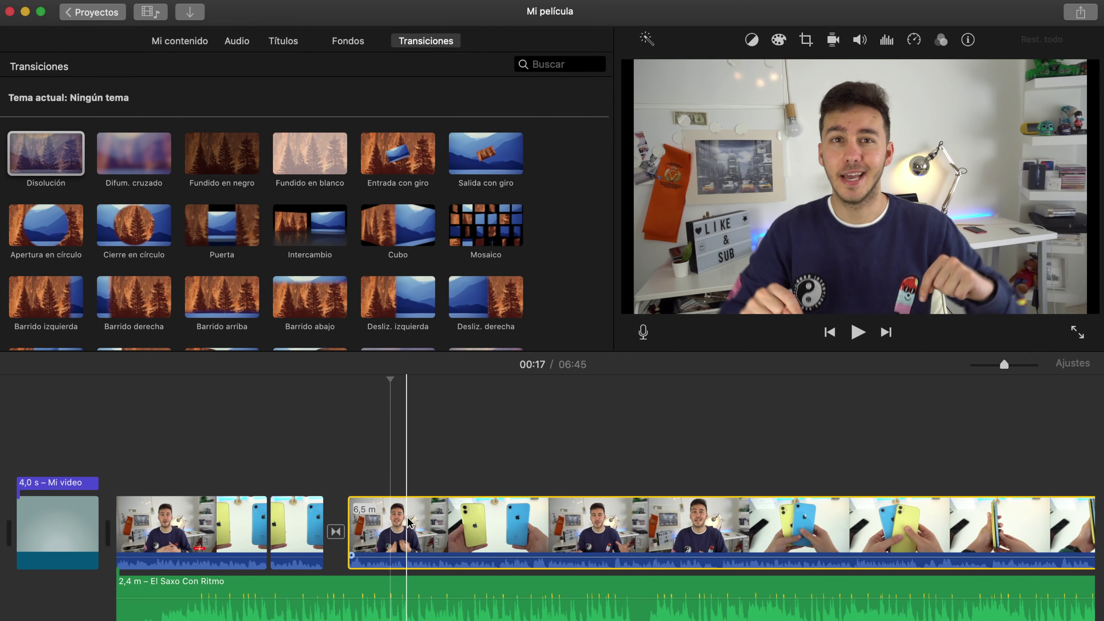
{"action": "right_click", "coordinate": [408, 522]}
{"action": "left_click", "coordinate": [450, 522]}
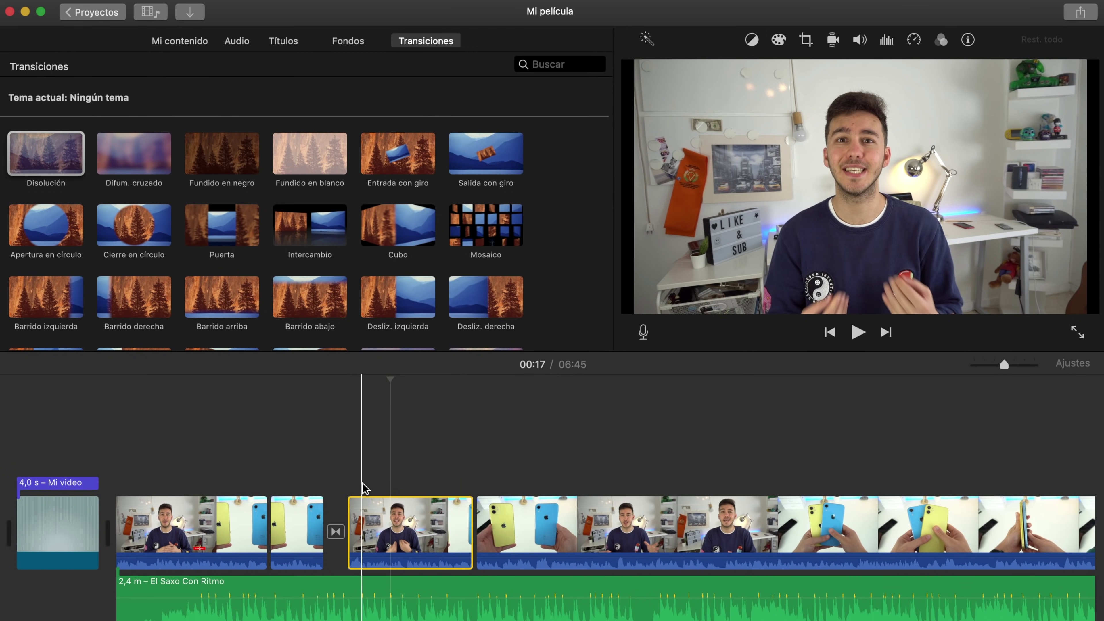
Detach the audio from the 6.1 s clip after the transition and delete the detached audio track
{"action": "right_click", "coordinate": [429, 517]}
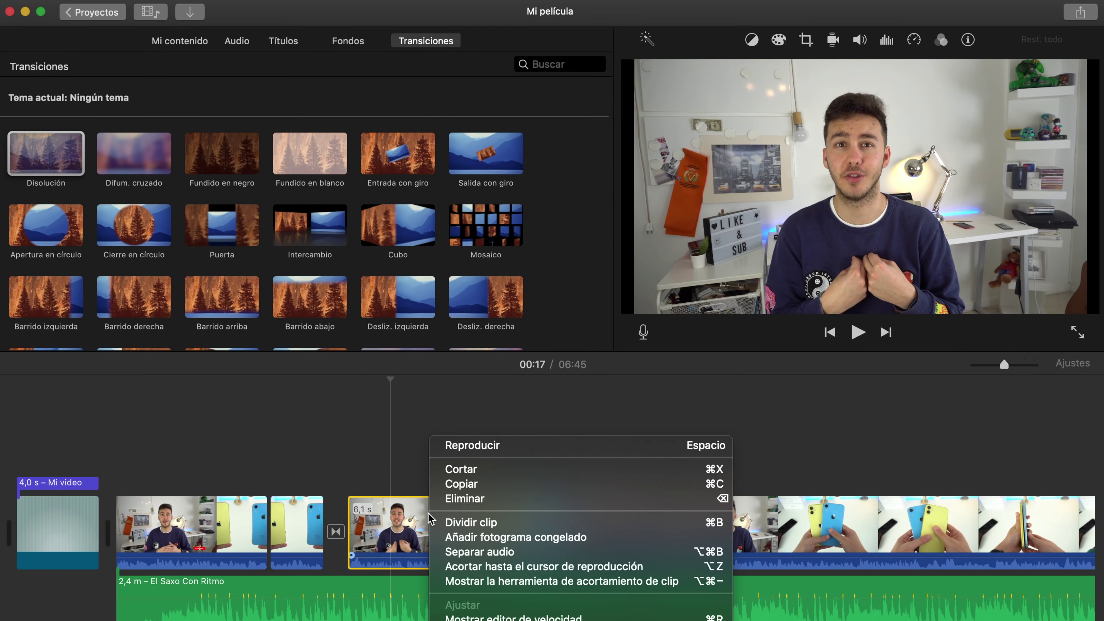
{"action": "left_click", "coordinate": [457, 551]}
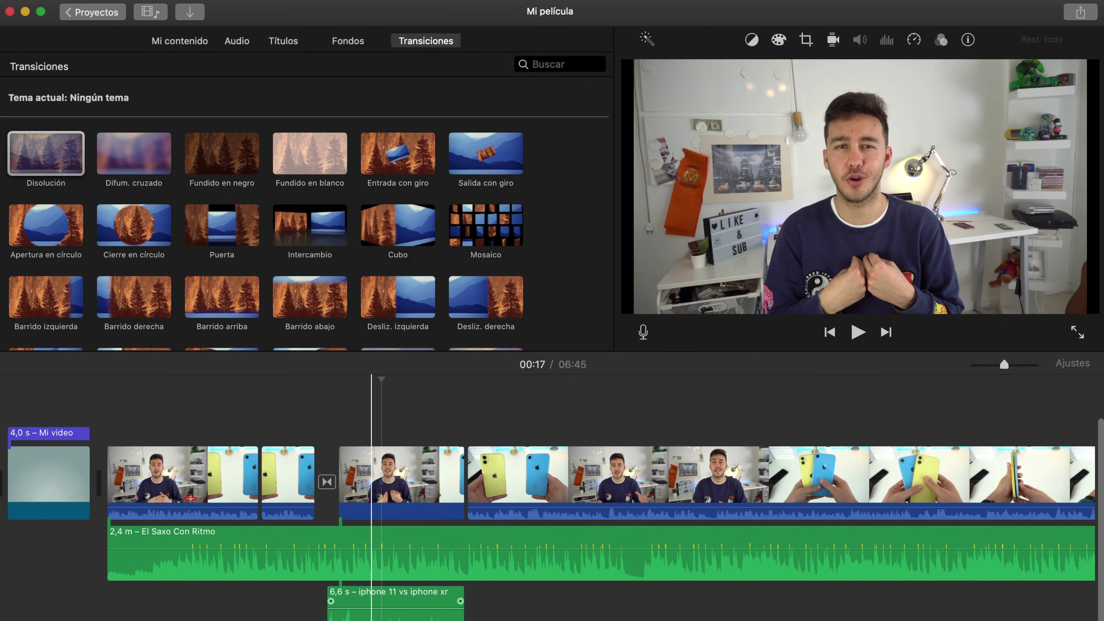
{"action": "left_click", "coordinate": [395, 600]}
{"action": "key", "text": "Delete"}
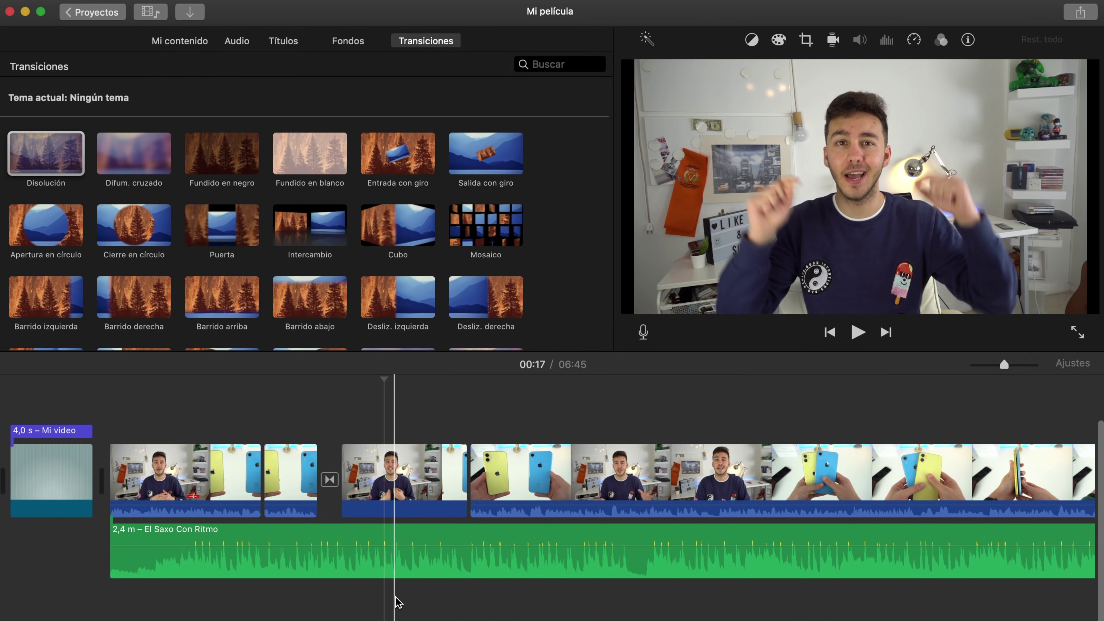
{"action": "left_click", "coordinate": [348, 411]}
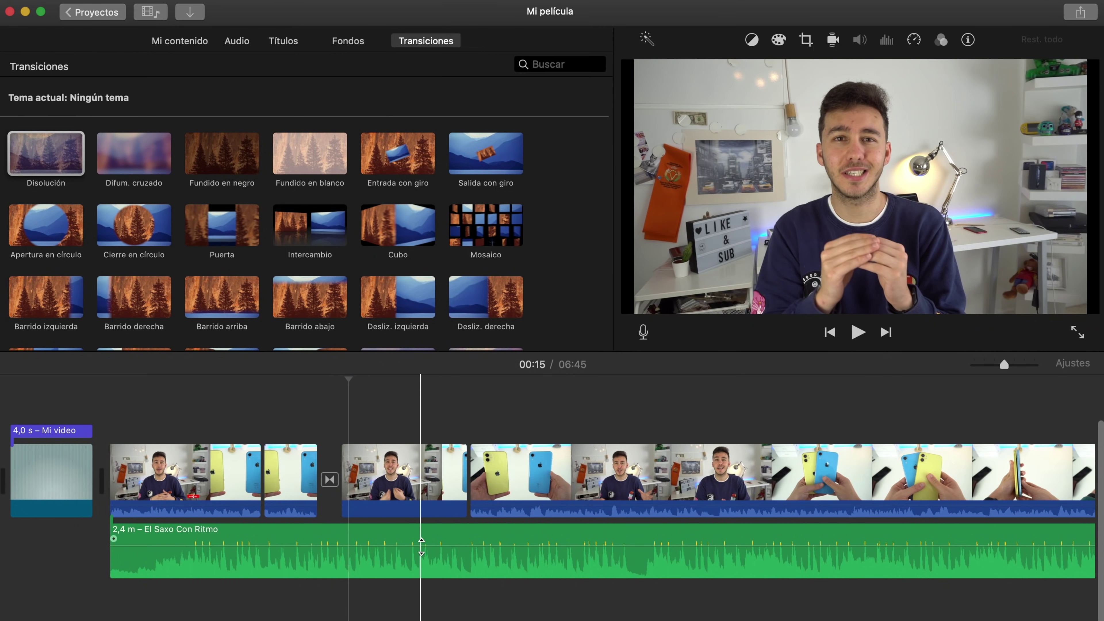
{"action": "left_click", "coordinate": [372, 431]}
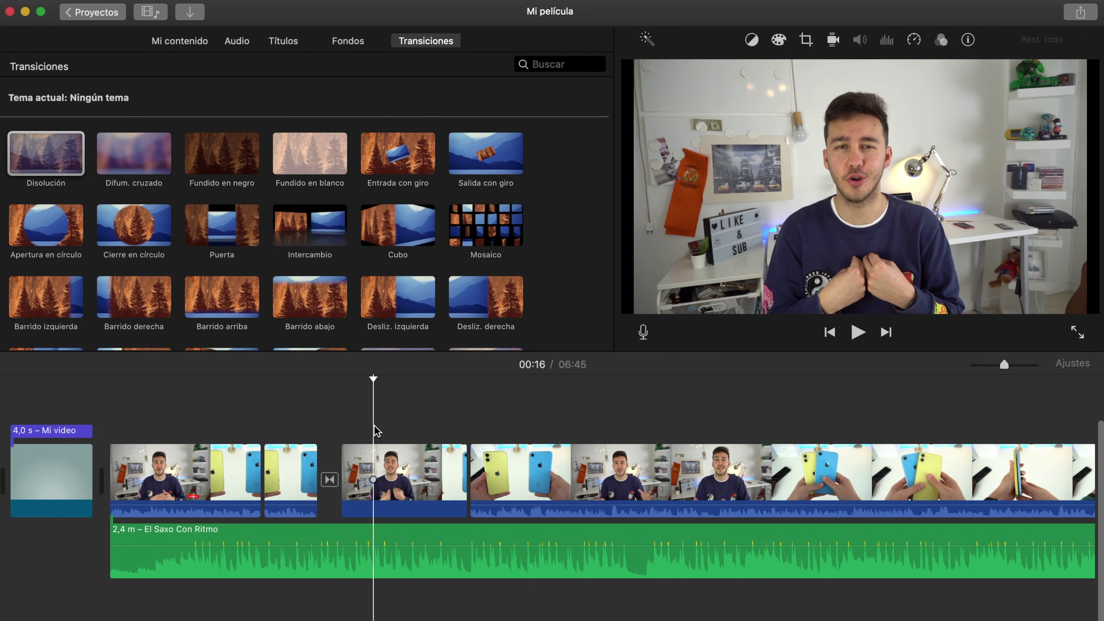
{"action": "scroll", "coordinate": [377, 430], "scroll_direction": "right", "scroll_amount": 2}
{"action": "scroll", "coordinate": [376, 430], "scroll_direction": "up", "scroll_amount": 1}
{"action": "scroll", "coordinate": [377, 430], "scroll_direction": "right", "scroll_amount": 1}
{"action": "scroll", "coordinate": [376, 431], "scroll_direction": "up", "scroll_amount": 1}
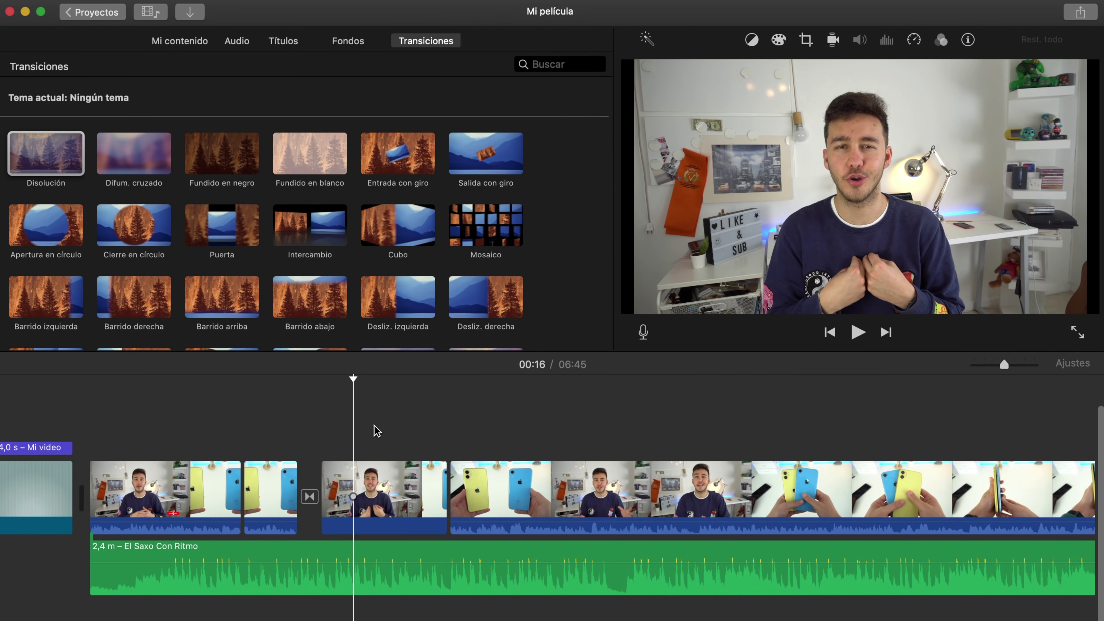
Open voiceover recording with the playhead at 00:14, allow microphone access, and close the recorder without recording
{"action": "left_click", "coordinate": [328, 429]}
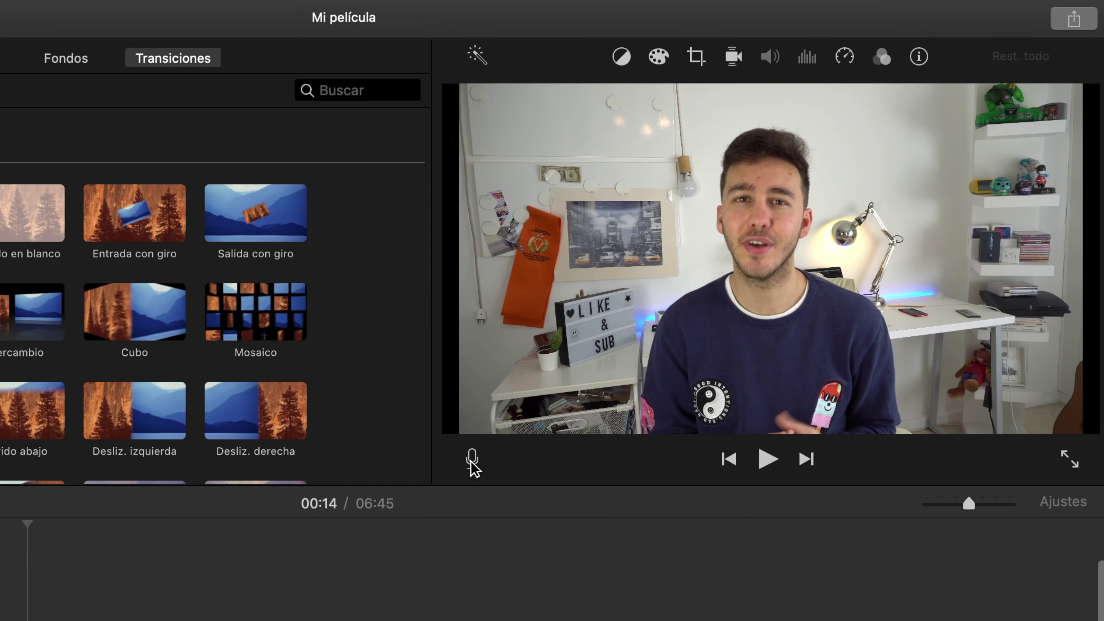
{"action": "left_click", "coordinate": [471, 460]}
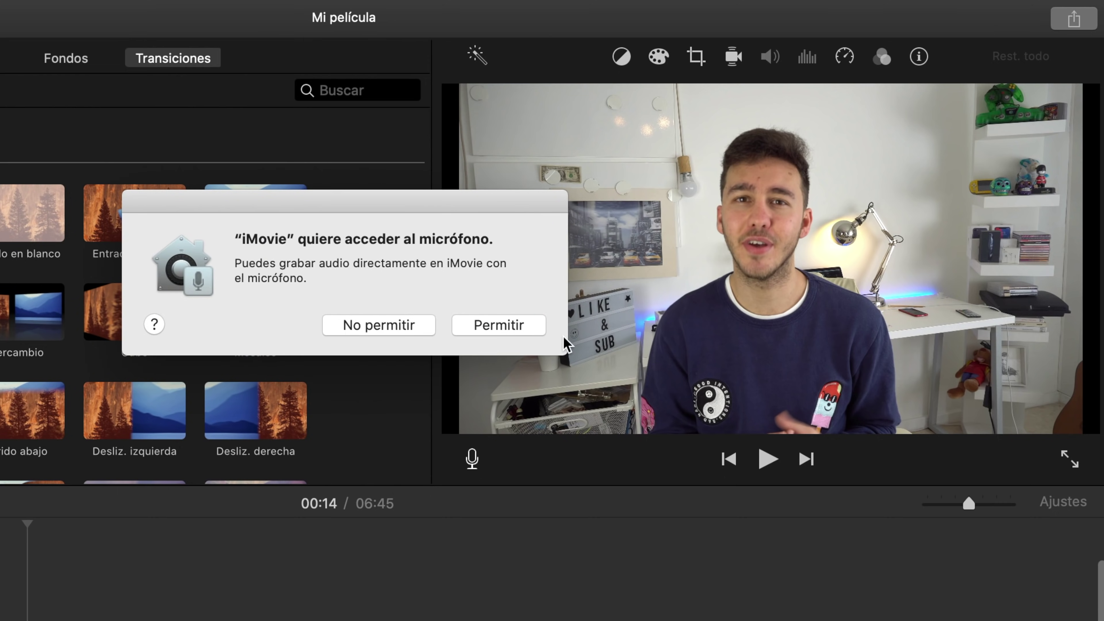
{"action": "left_click", "coordinate": [496, 328]}
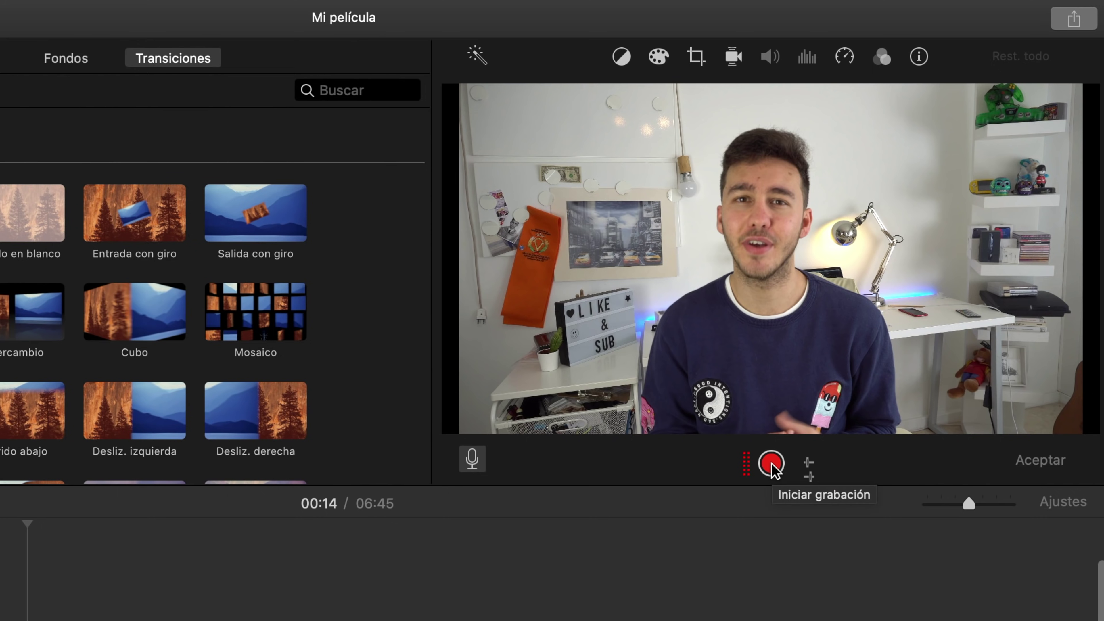
{"action": "left_click", "coordinate": [473, 458]}
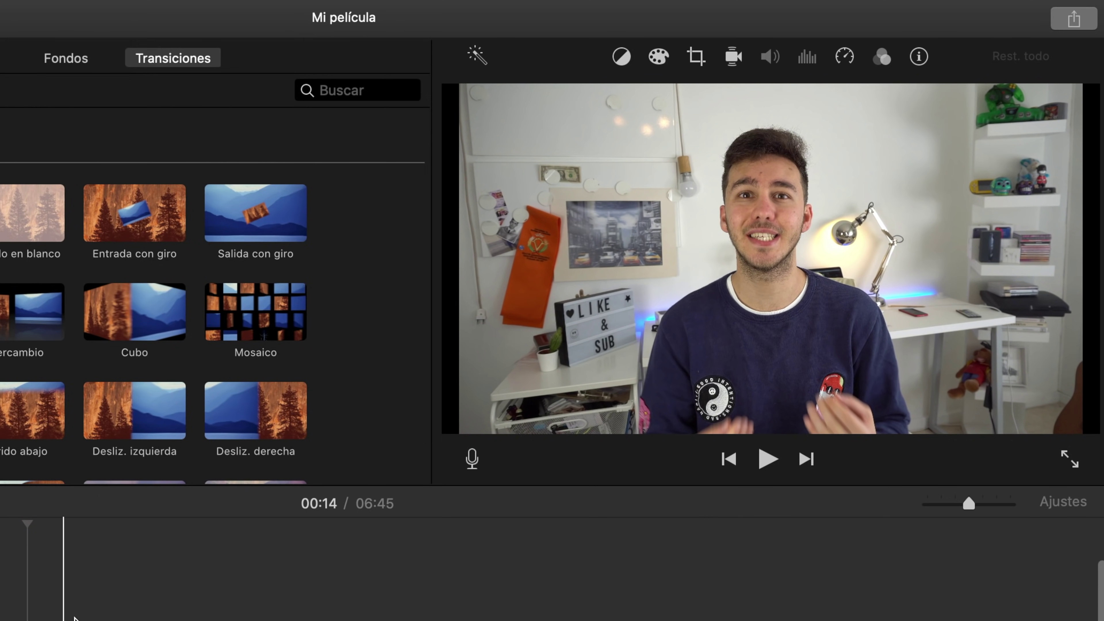
Try the skin tone balance correction (Equilibrio de tono de piel) on the clip at 00:17
{"action": "left_click", "coordinate": [102, 584]}
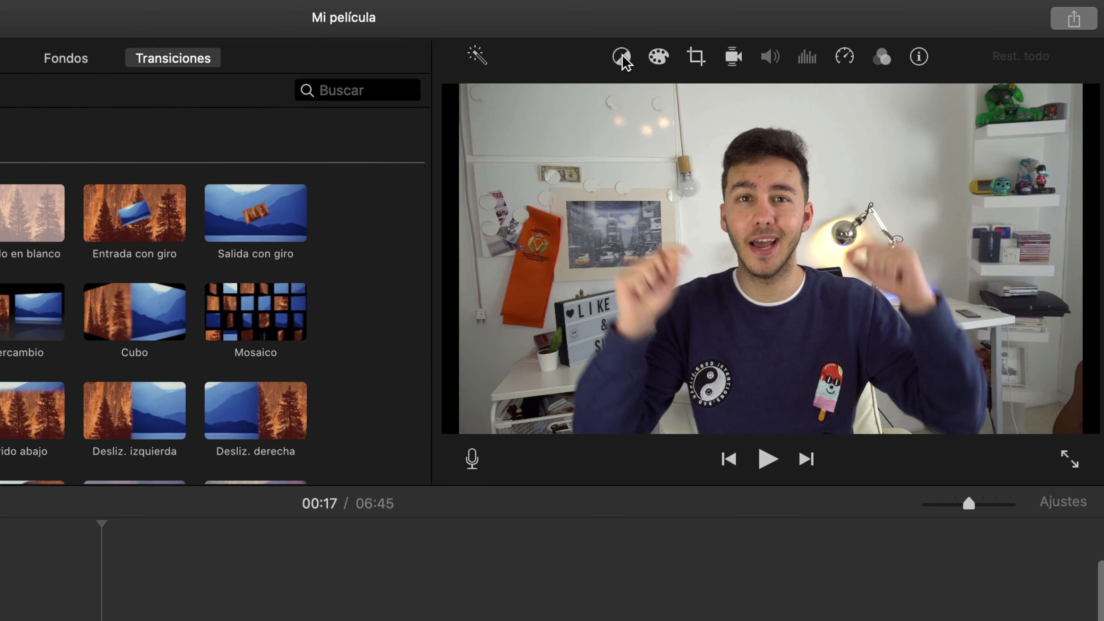
{"action": "left_click", "coordinate": [622, 58]}
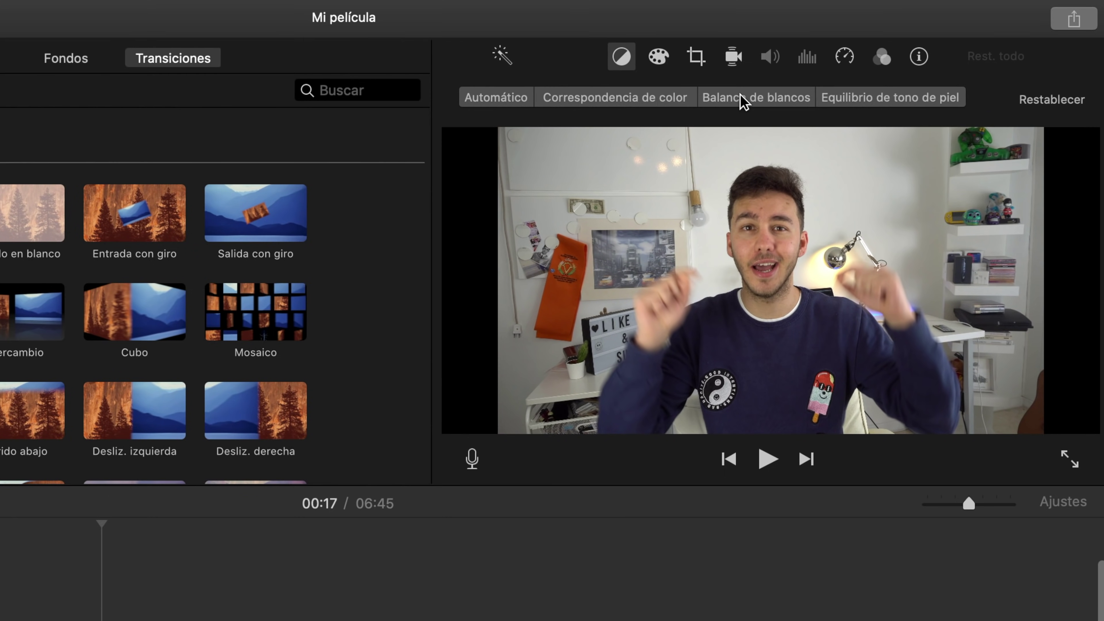
{"action": "left_click", "coordinate": [871, 104]}
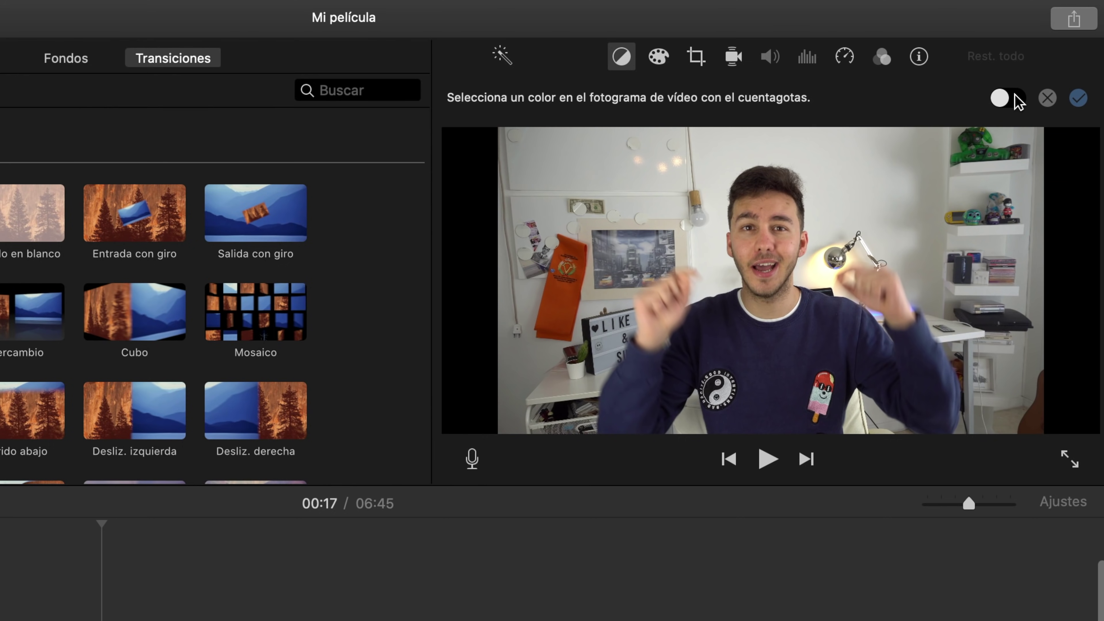
{"action": "left_click", "coordinate": [1047, 98]}
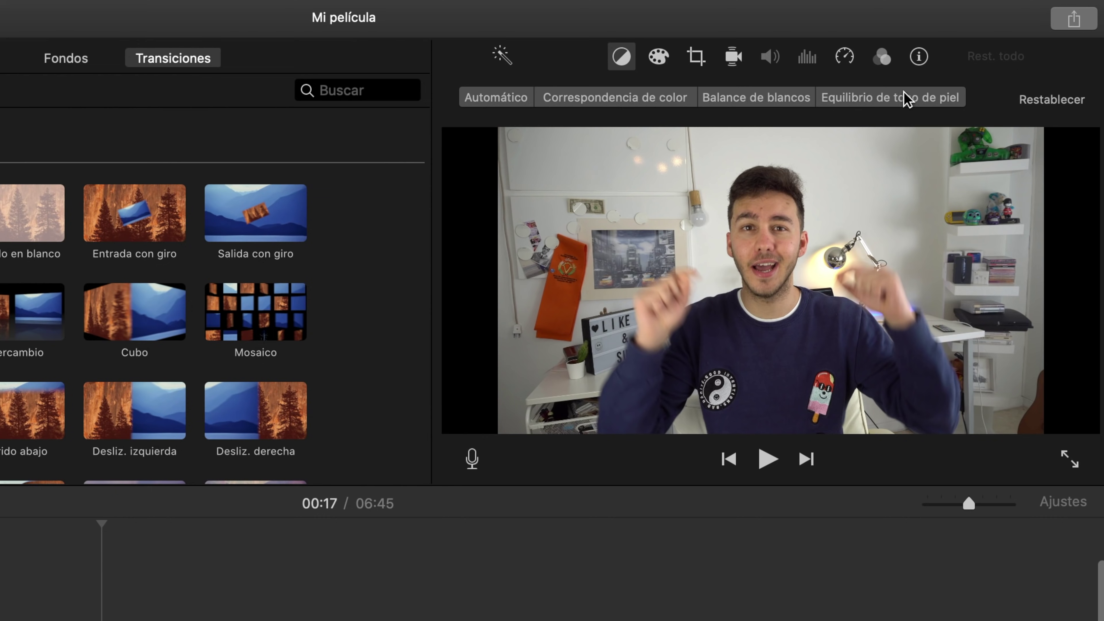
Raise the highlights slightly in the color correction of the clip at 00:17
{"action": "left_click", "coordinate": [659, 59]}
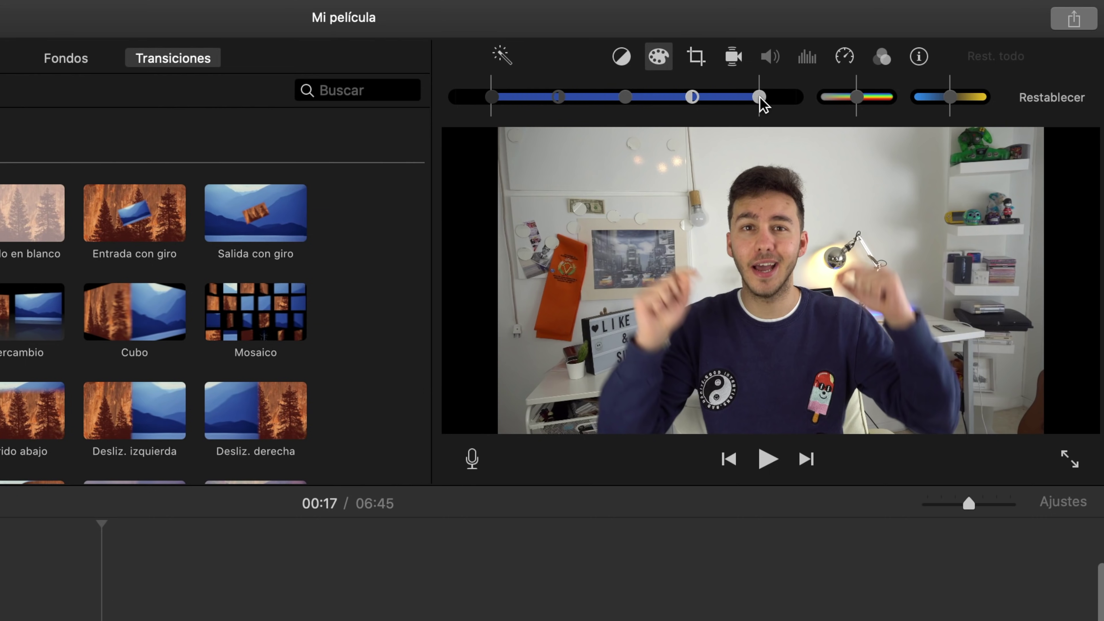
{"action": "mouse_move", "coordinate": [760, 97]}
{"action": "left_mouse_down"}
{"action": "mouse_move", "coordinate": [684, 100]}
{"action": "mouse_move", "coordinate": [764, 100]}
{"action": "left_mouse_up"}
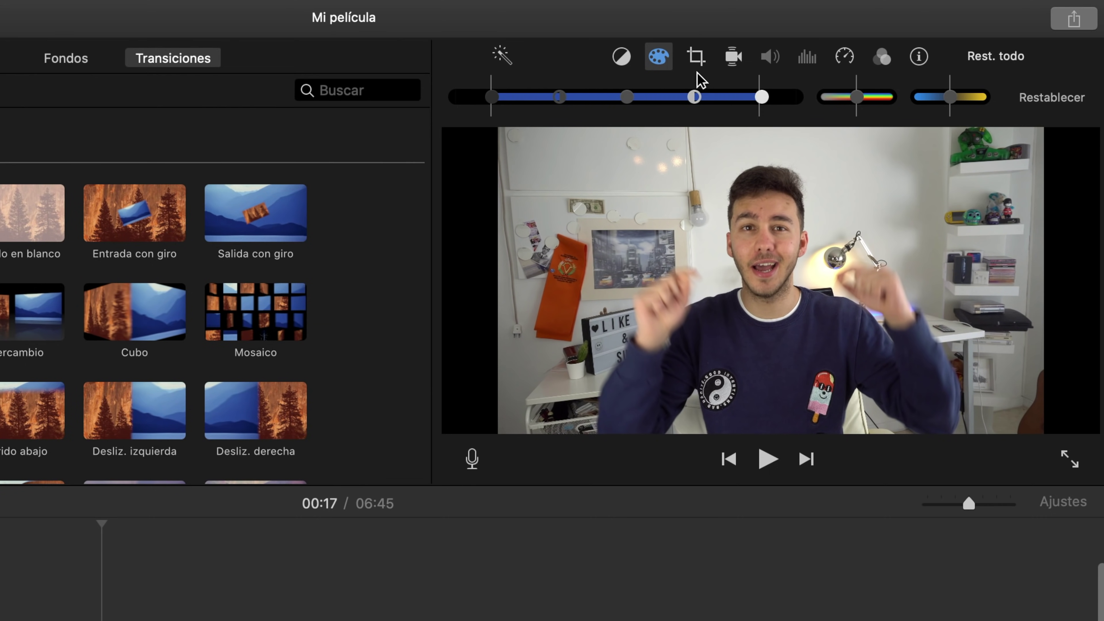
Examine the clip's crop styles, speed choices, clip filter and audio effect settings, and clip information without changing them
{"action": "left_click", "coordinate": [697, 58]}
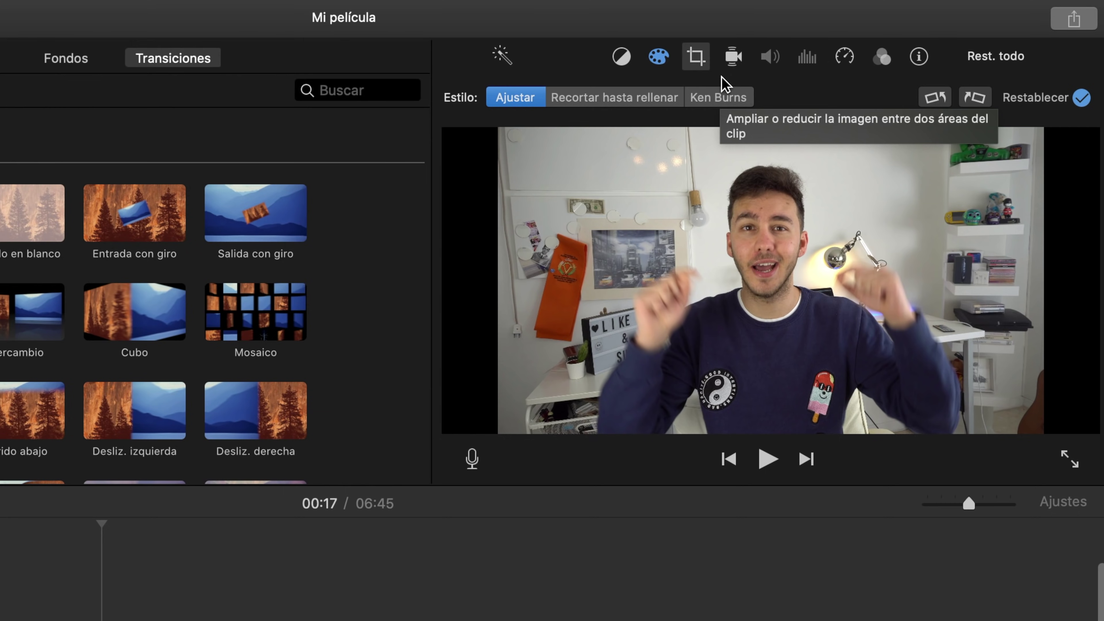
{"action": "left_click", "coordinate": [696, 56]}
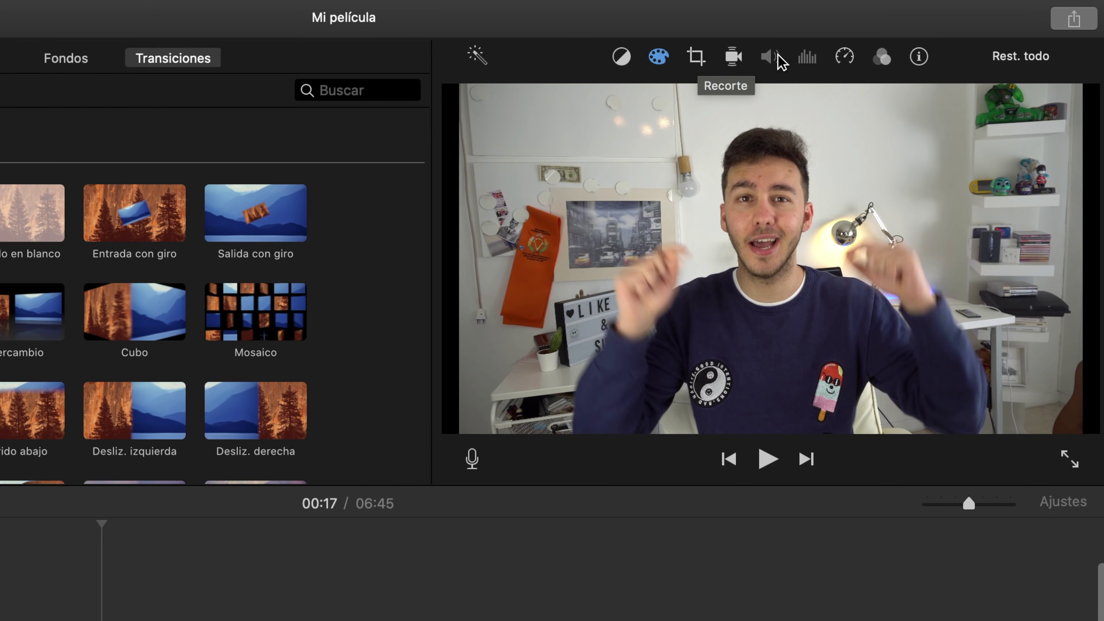
{"action": "left_click", "coordinate": [846, 59]}
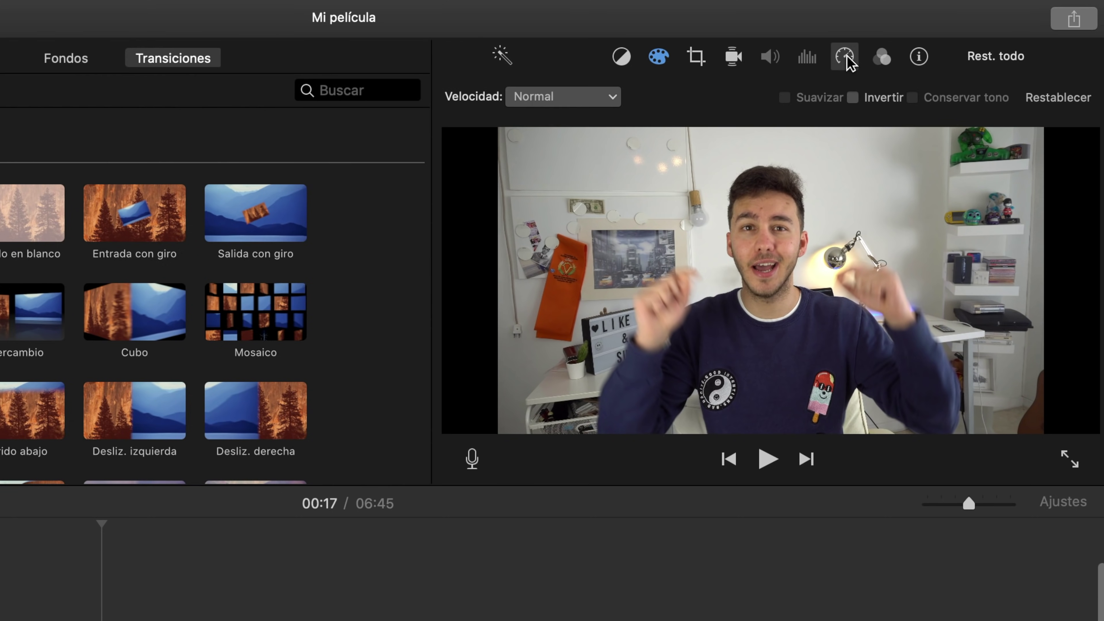
{"action": "left_click", "coordinate": [614, 100]}
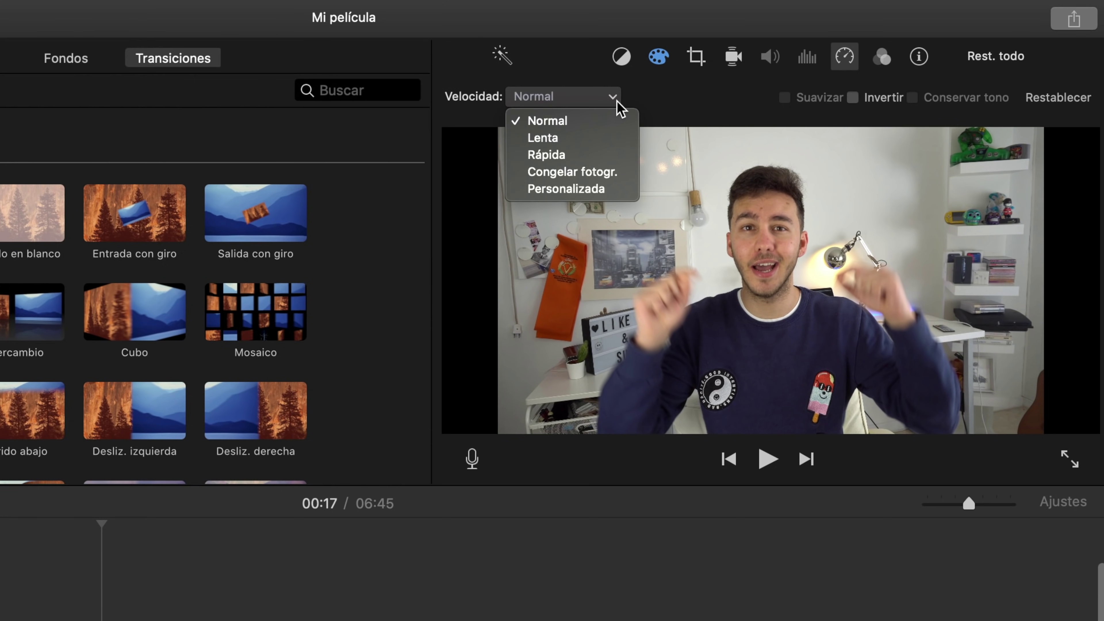
{"action": "left_click", "coordinate": [613, 99]}
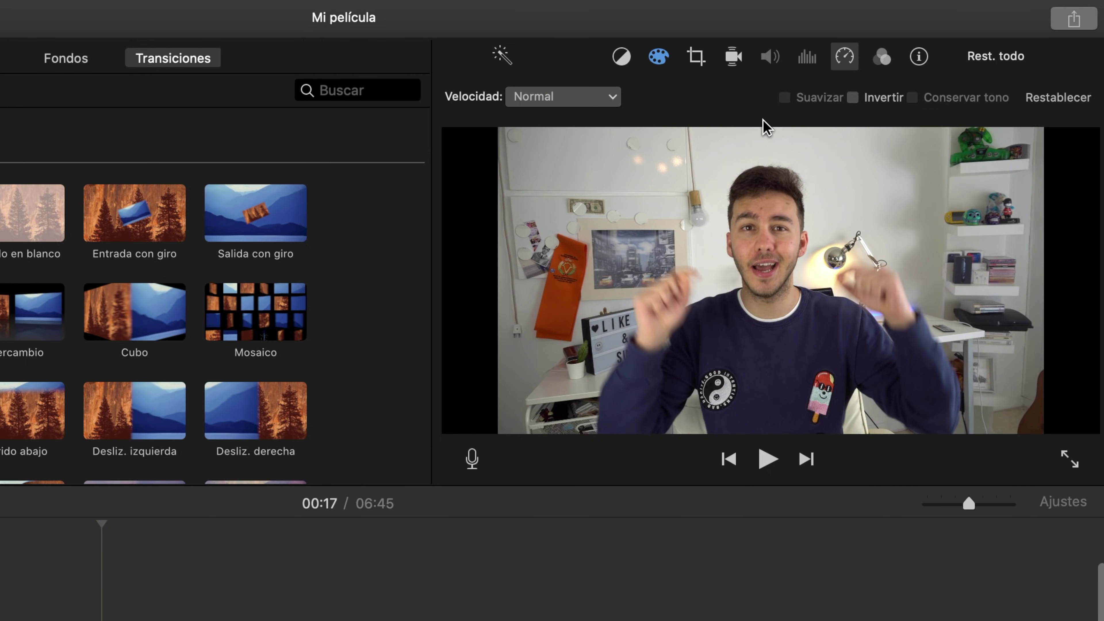
{"action": "left_click", "coordinate": [880, 57]}
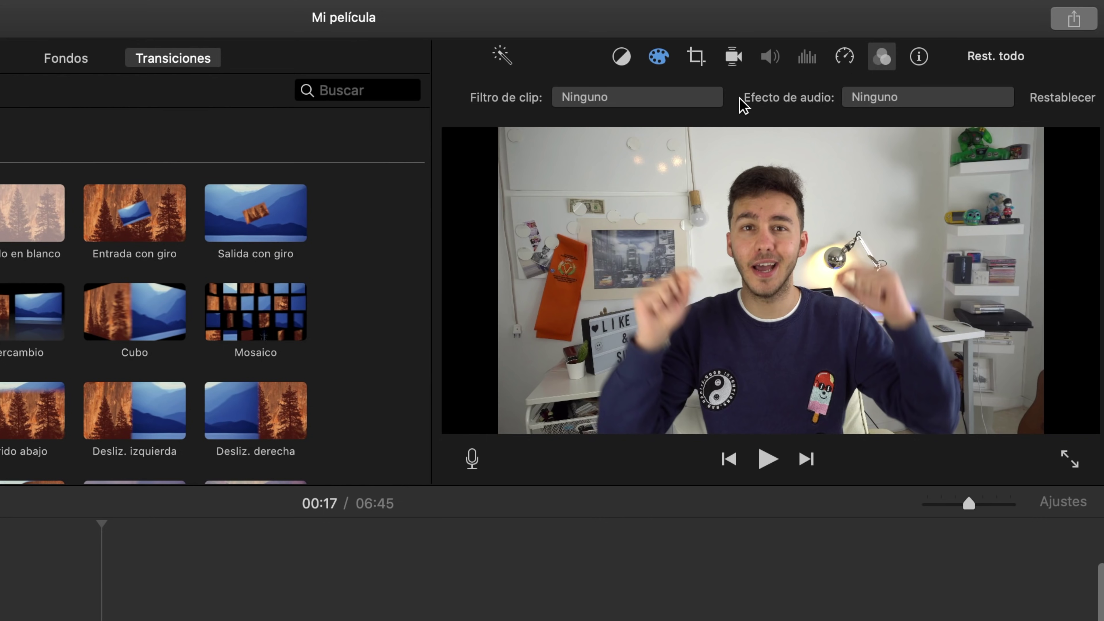
{"action": "left_click", "coordinate": [919, 57]}
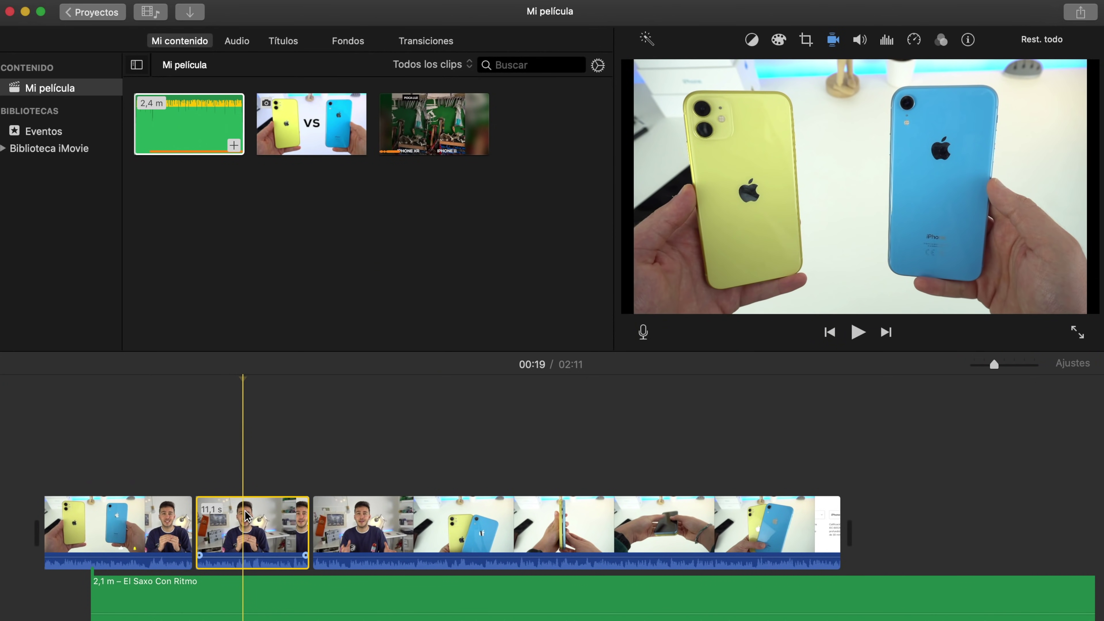
Try to stabilize the selected 11.1 s clip at 33 %, checking the background processing and cancelling it
{"action": "left_click", "coordinate": [834, 41]}
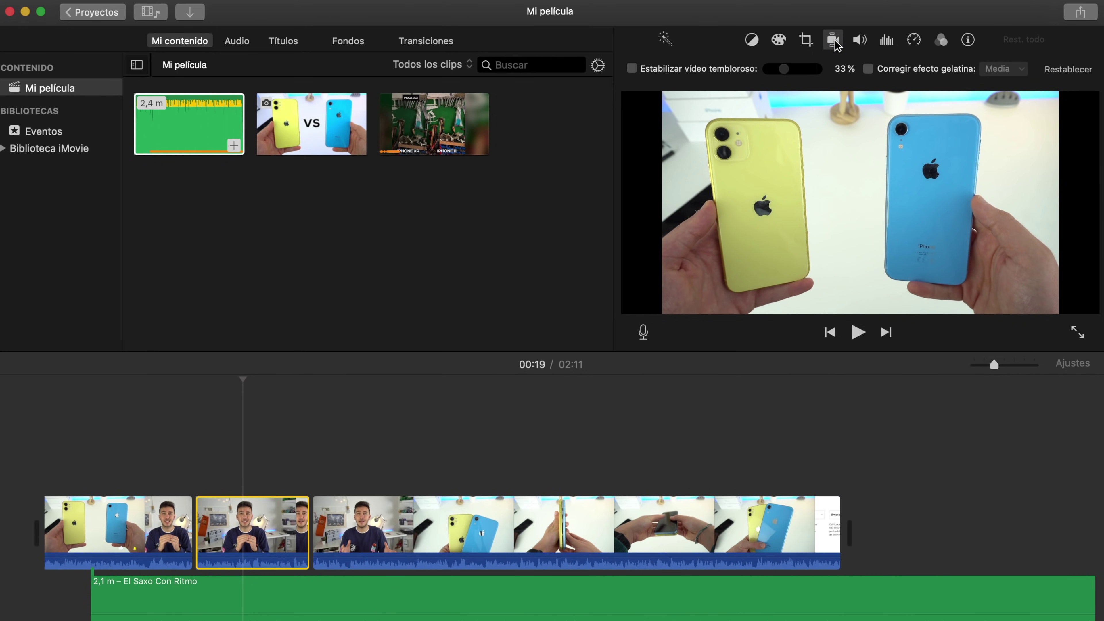
{"action": "left_click", "coordinate": [632, 68]}
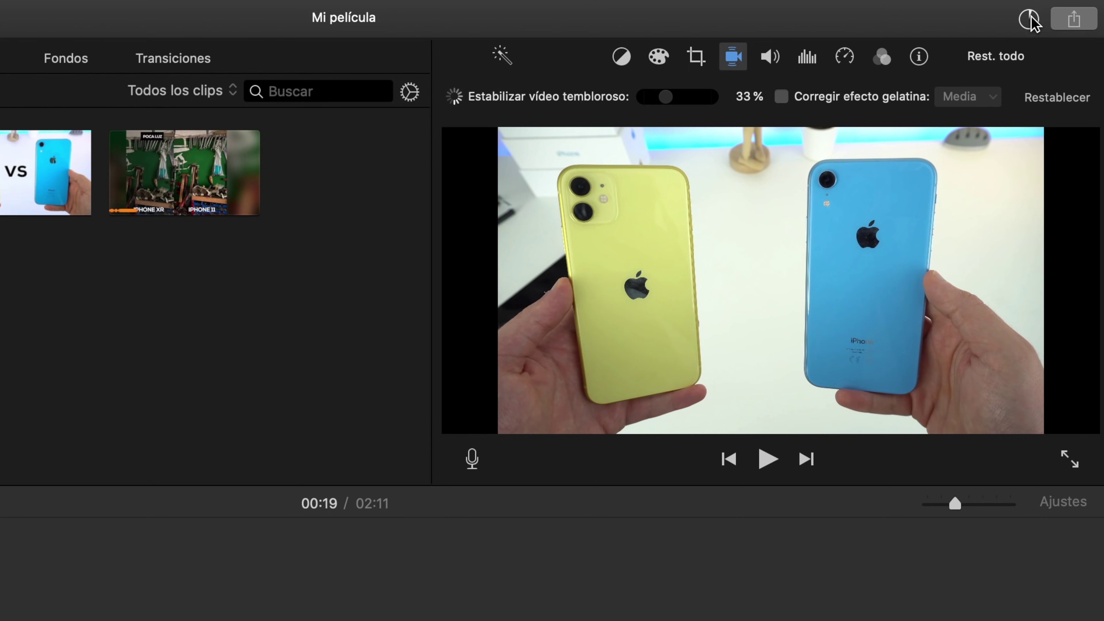
{"action": "left_click", "coordinate": [1030, 22]}
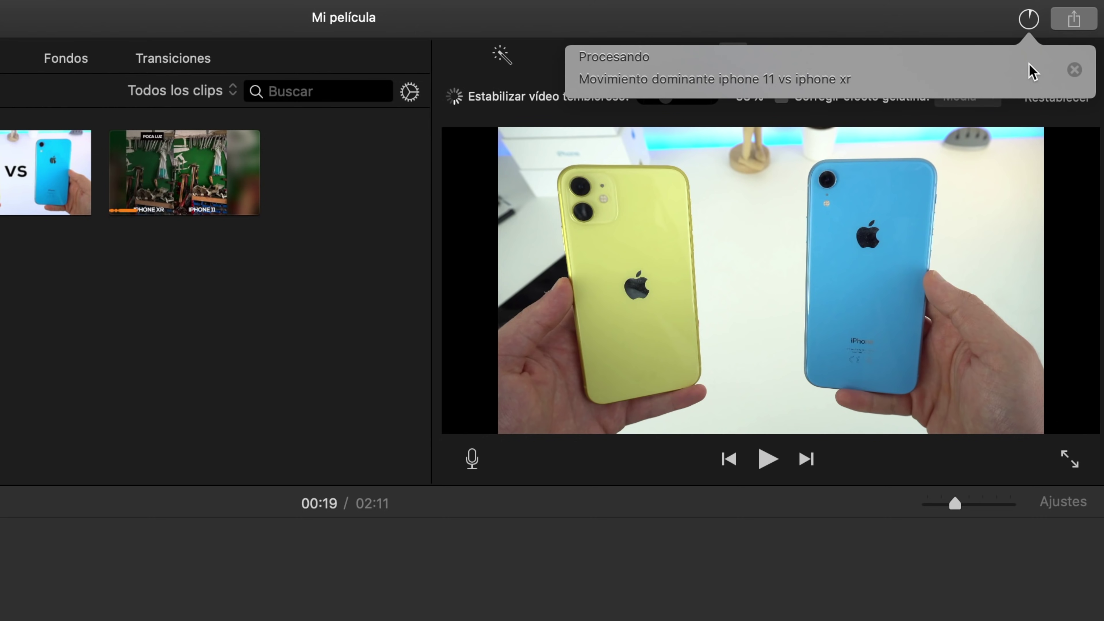
{"action": "left_click", "coordinate": [1075, 69]}
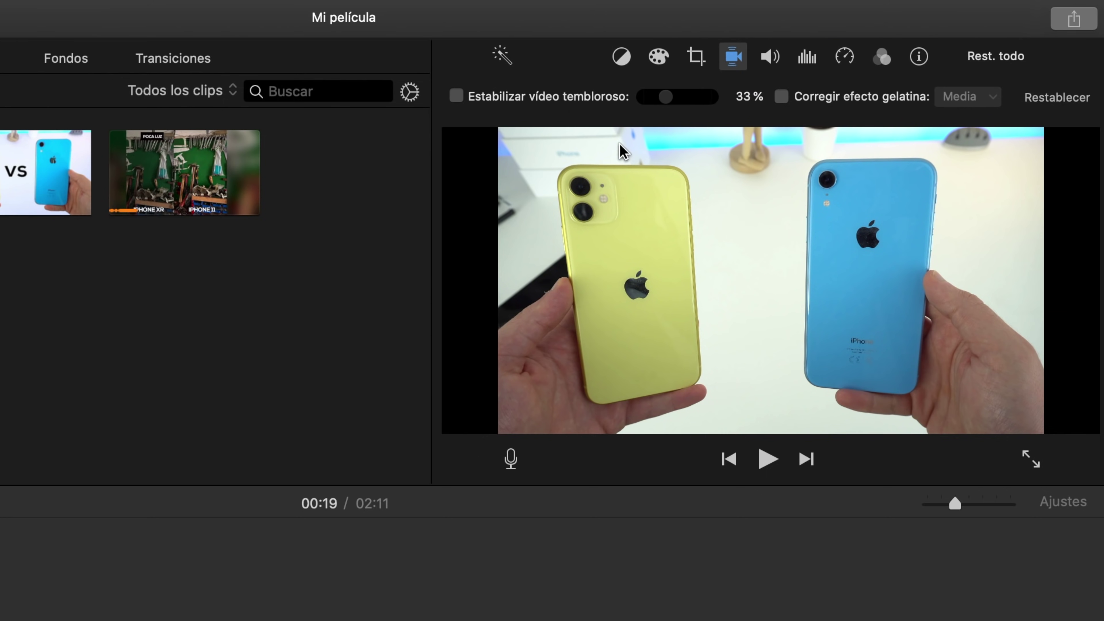
Check the clip's volume settings and turn on background noise reduction at 50 %
{"action": "left_click", "coordinate": [769, 61]}
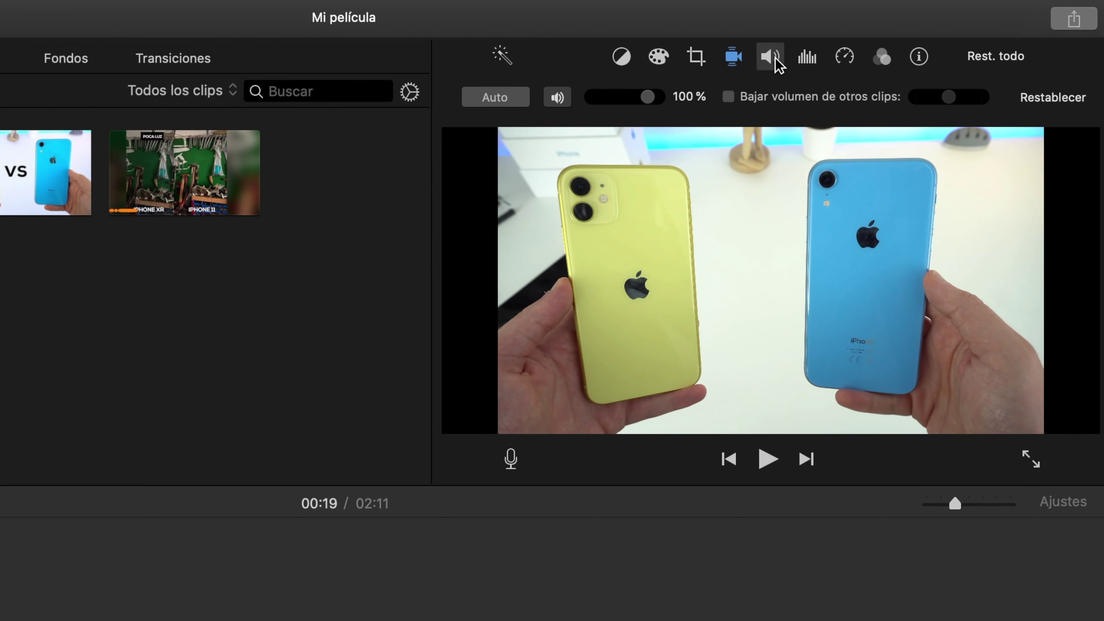
{"action": "left_click", "coordinate": [806, 59]}
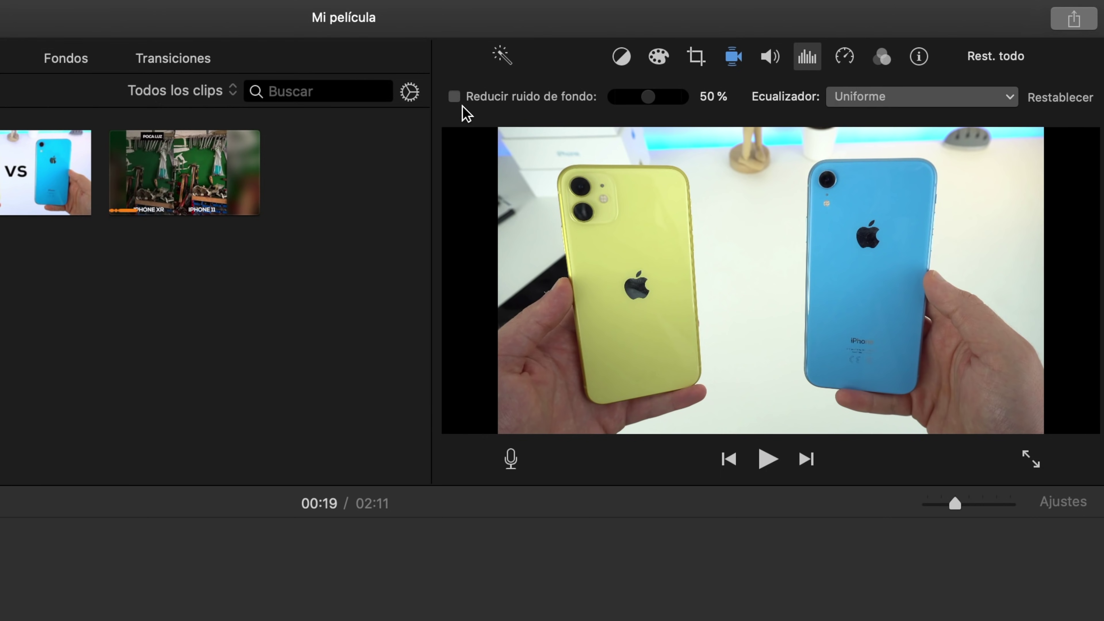
{"action": "left_click", "coordinate": [454, 97]}
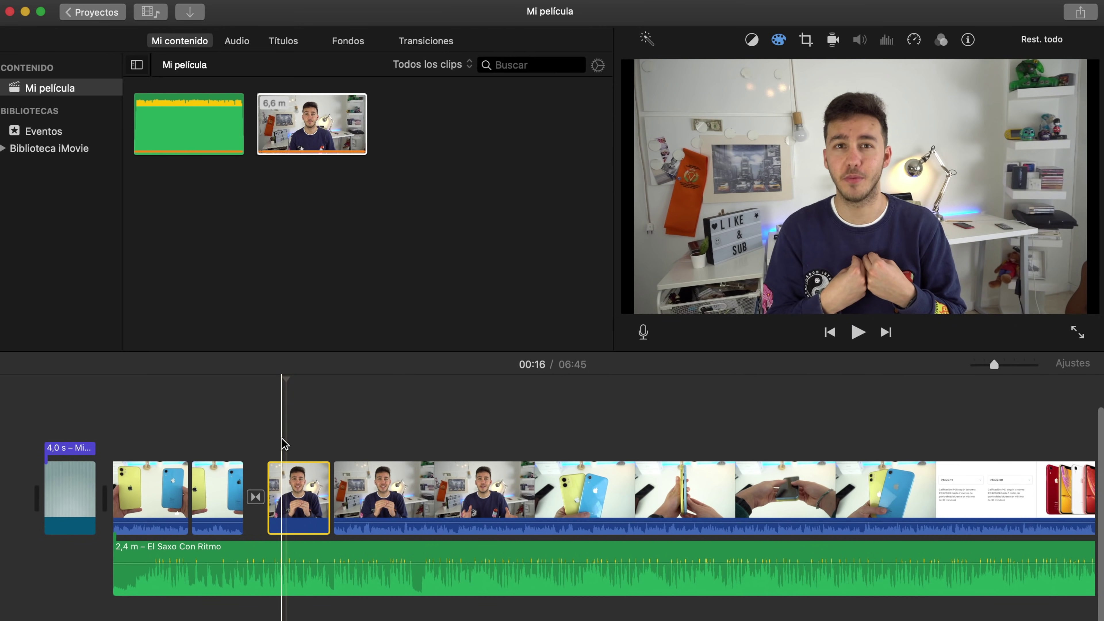
Review the available sharing and export destinations for the movie, and dismiss them without exporting
{"action": "left_click", "coordinate": [291, 444]}
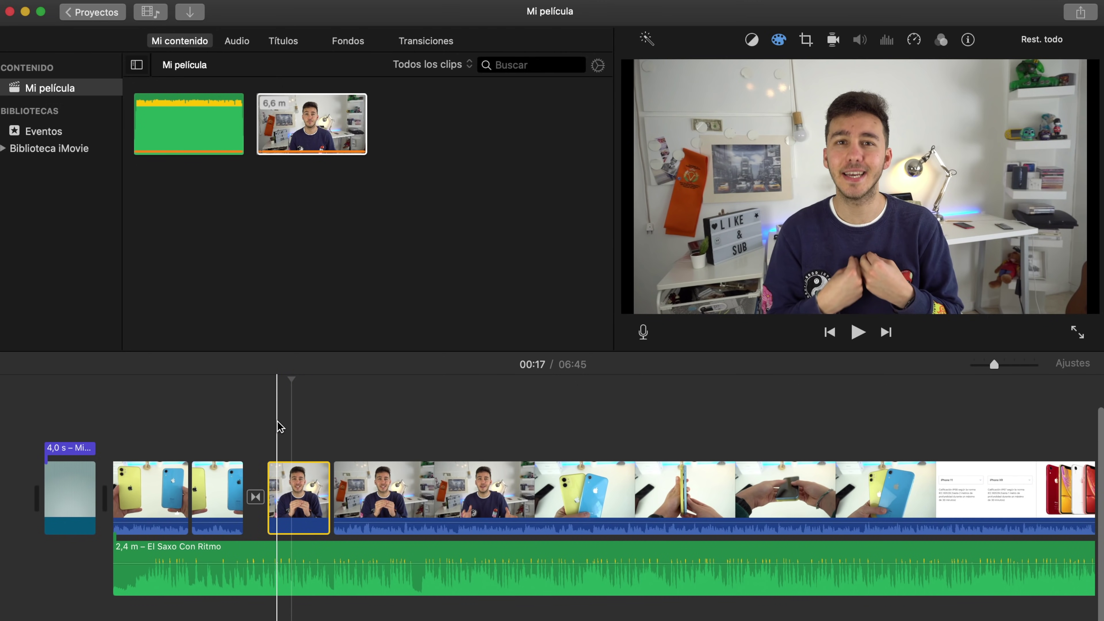
{"action": "left_click", "coordinate": [1079, 12]}
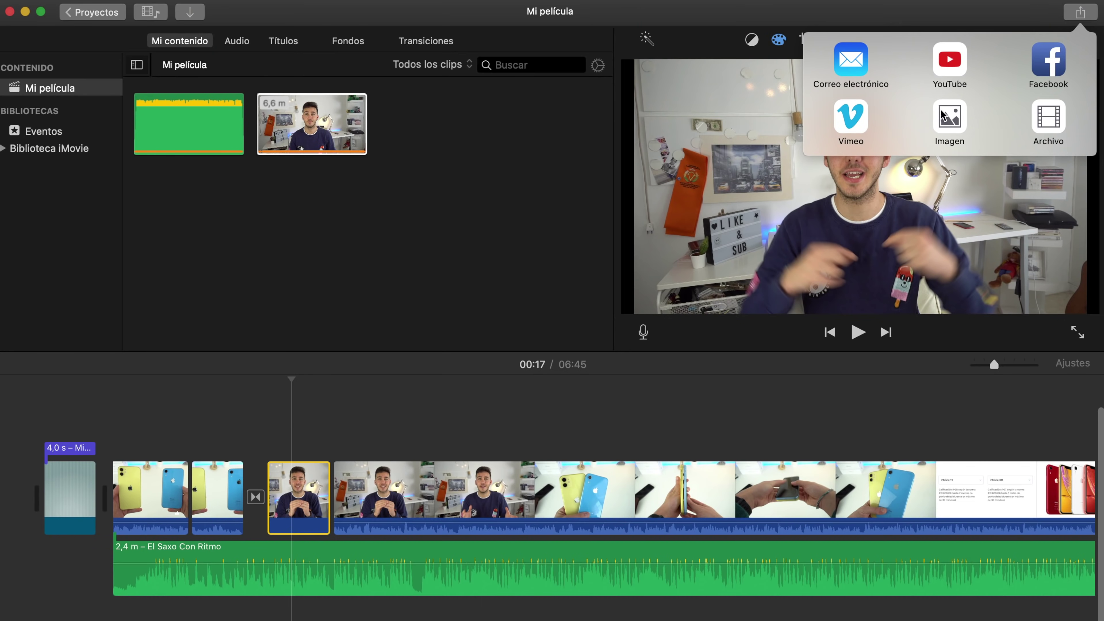
{"action": "left_click", "coordinate": [314, 413]}
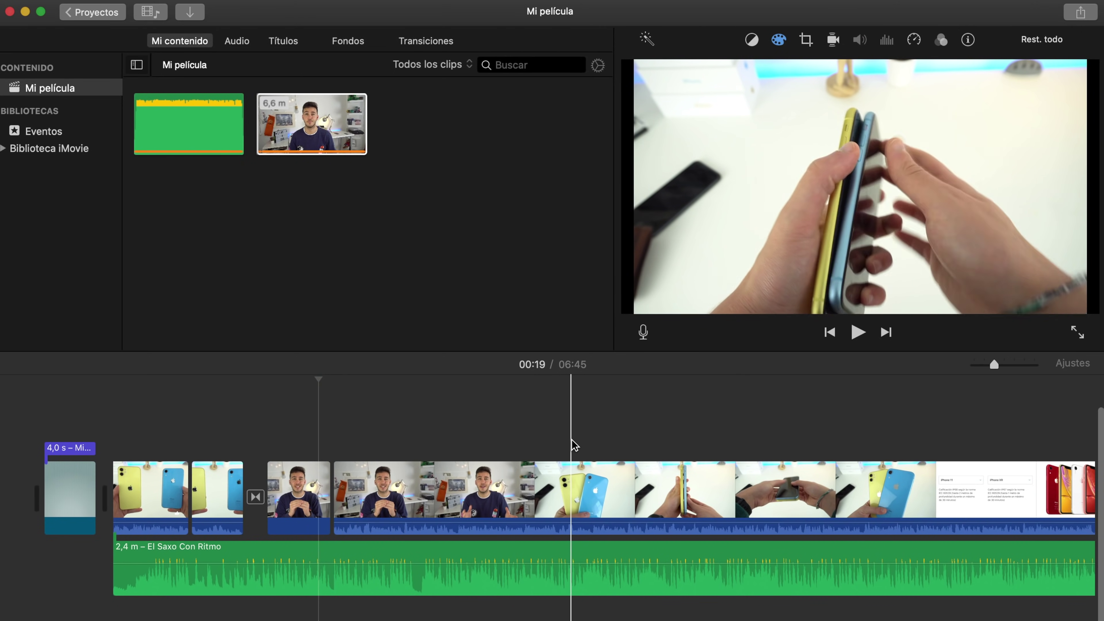
Place the playhead at 00:45 in the timeline and check the movie's sharing destinations, dismissing them without exporting
{"action": "left_click", "coordinate": [592, 441]}
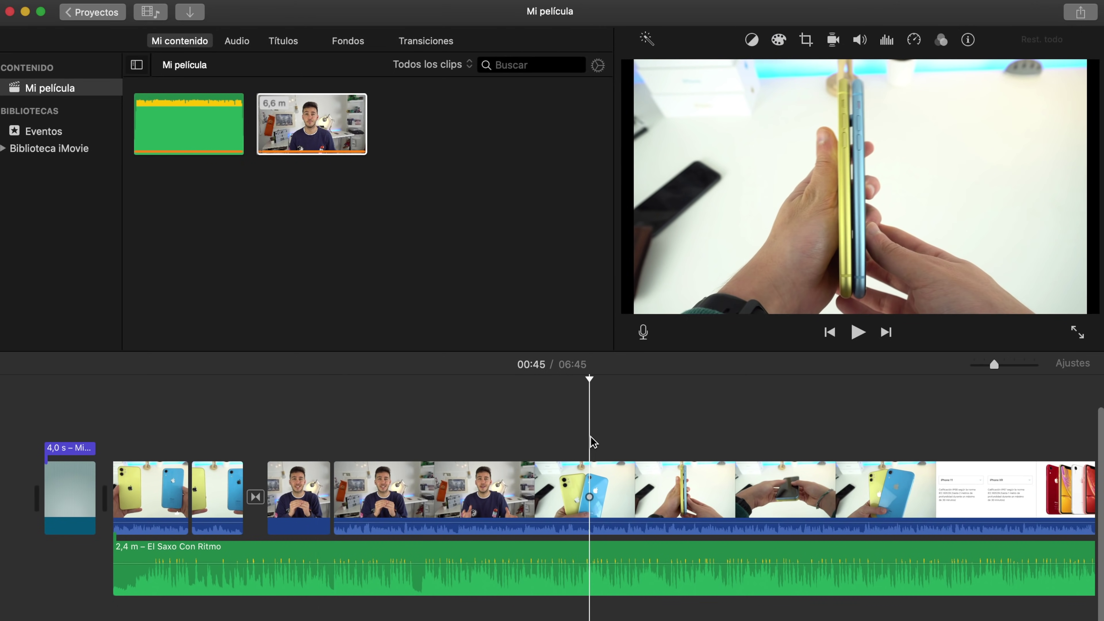
{"action": "left_click", "coordinate": [1080, 13]}
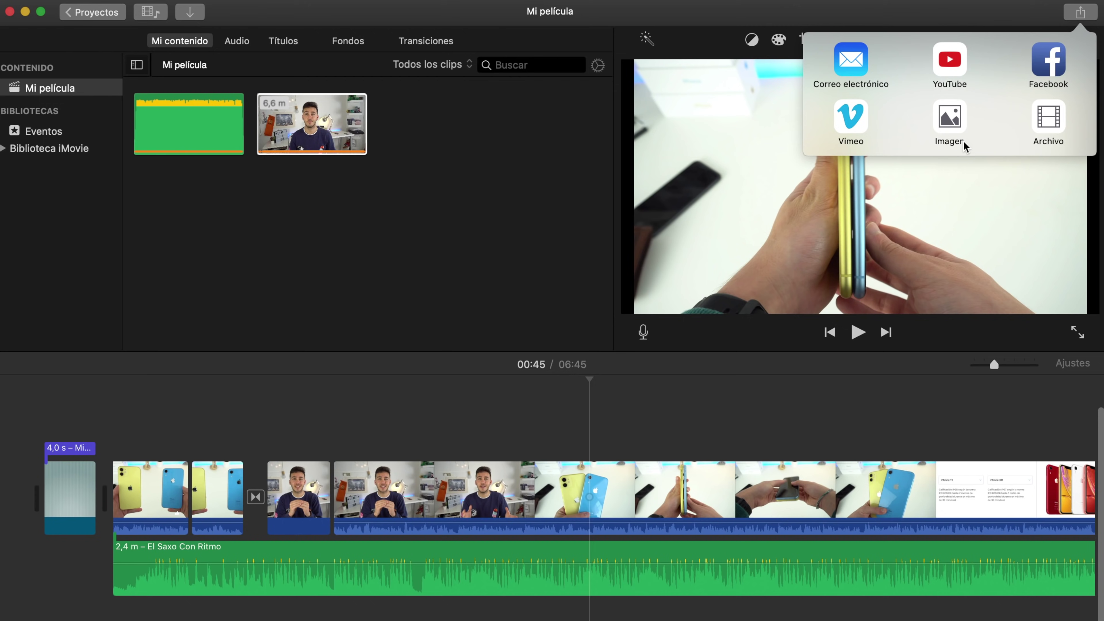
{"action": "left_click", "coordinate": [592, 442]}
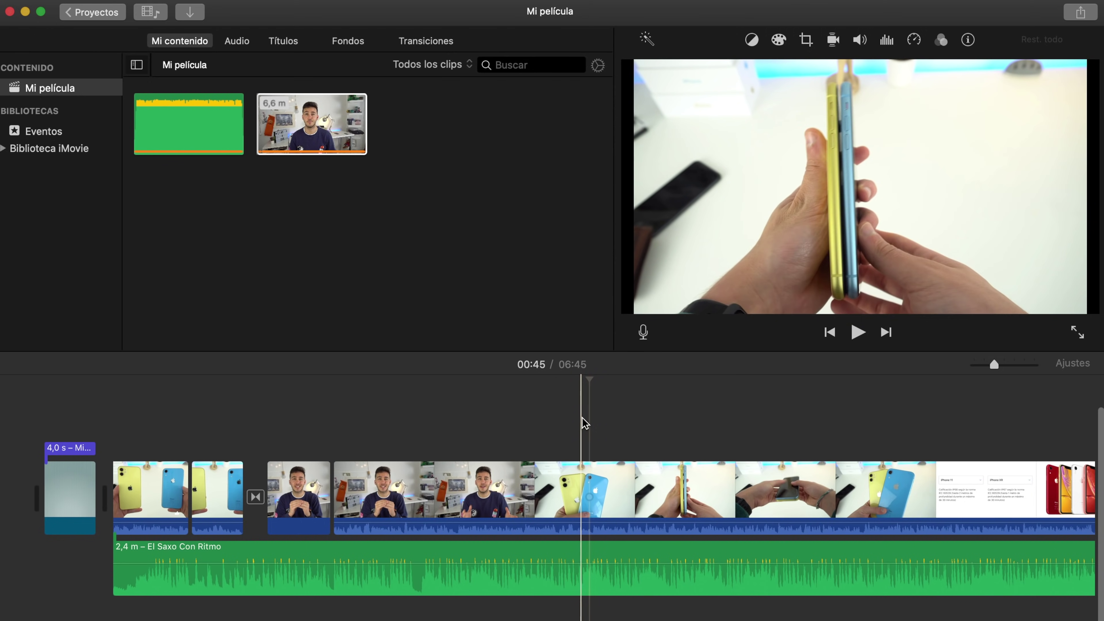
Start a file export of the movie and review its resolution and compression choices, keeping the resolution at 1080p
{"action": "left_click", "coordinate": [1082, 15]}
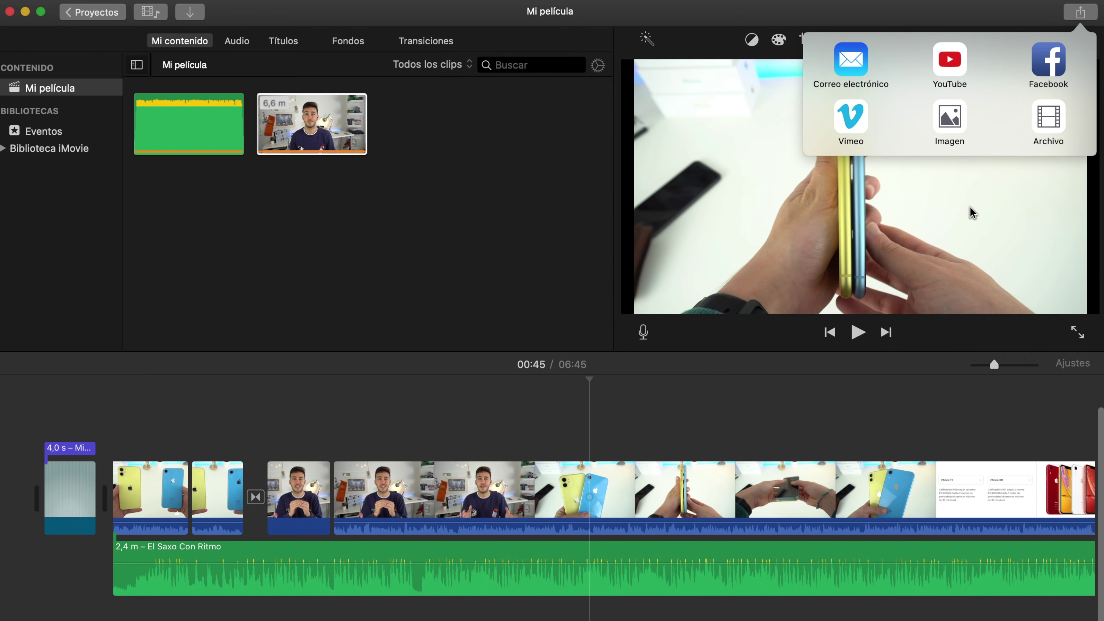
{"action": "left_click", "coordinate": [1039, 122]}
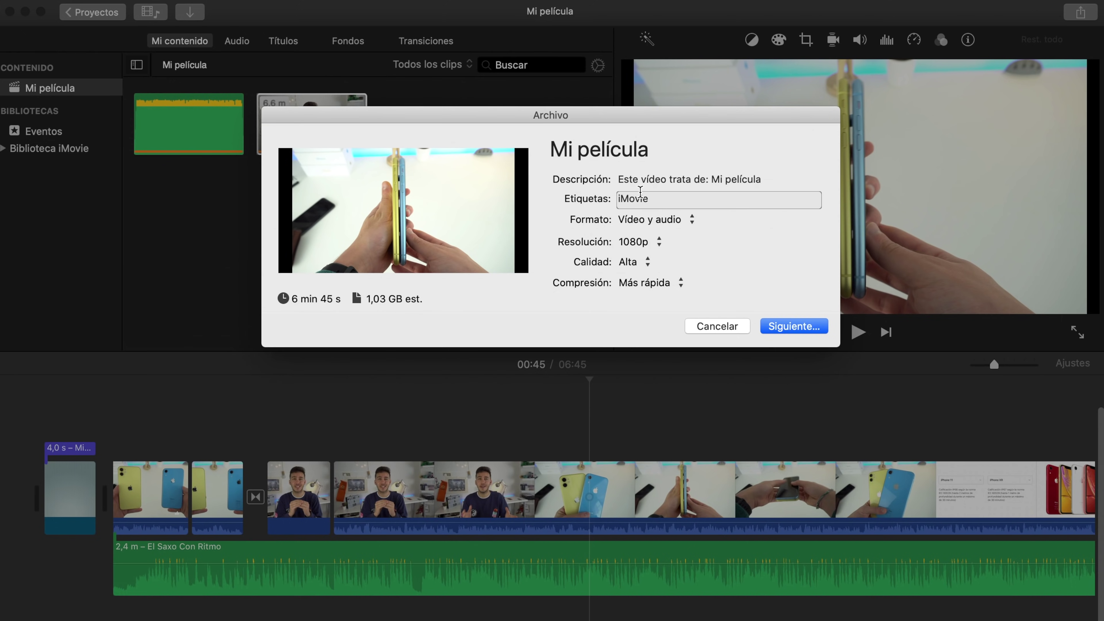
{"action": "left_click", "coordinate": [656, 243]}
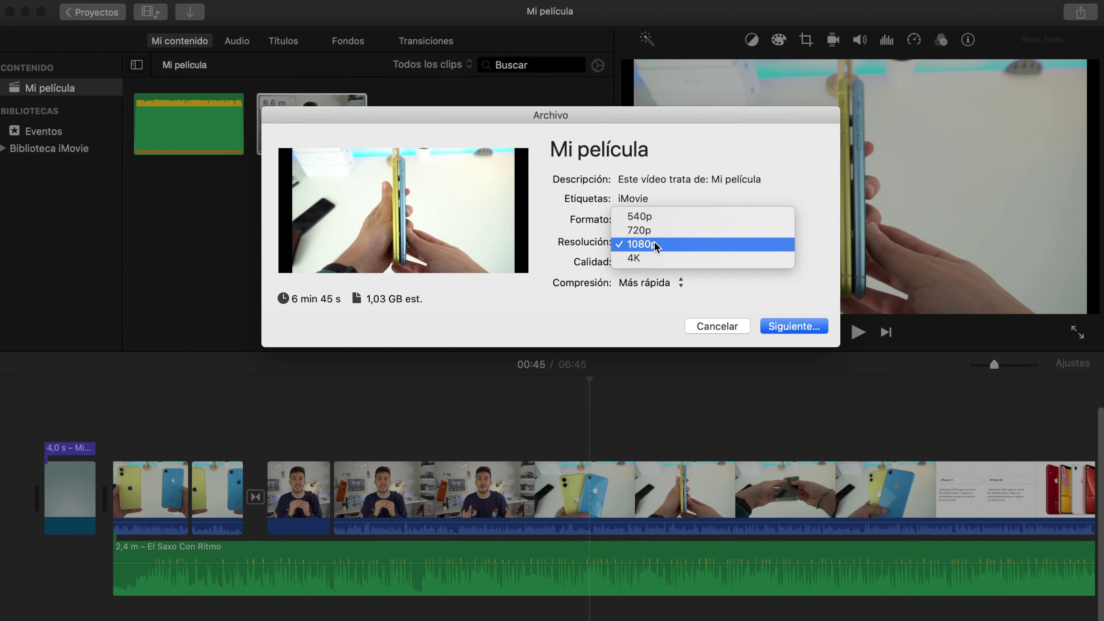
{"action": "left_click", "coordinate": [657, 245]}
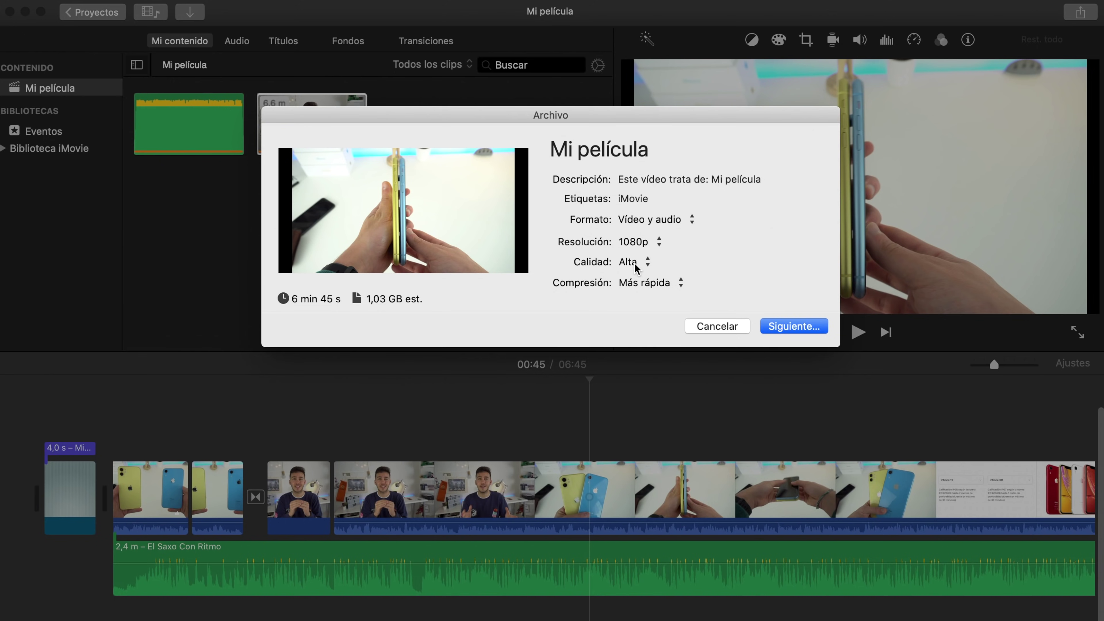
{"action": "left_click", "coordinate": [636, 287]}
{"action": "left_click", "coordinate": [738, 266]}
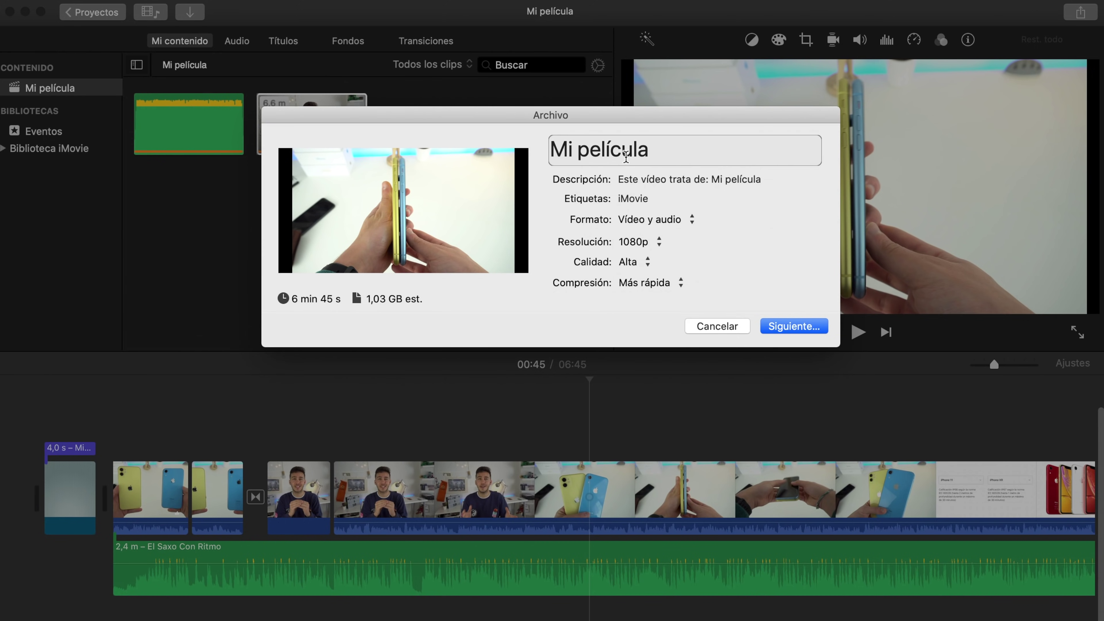
Replace the export's title with "Coparativa"
{"action": "left_click", "coordinate": [626, 154]}
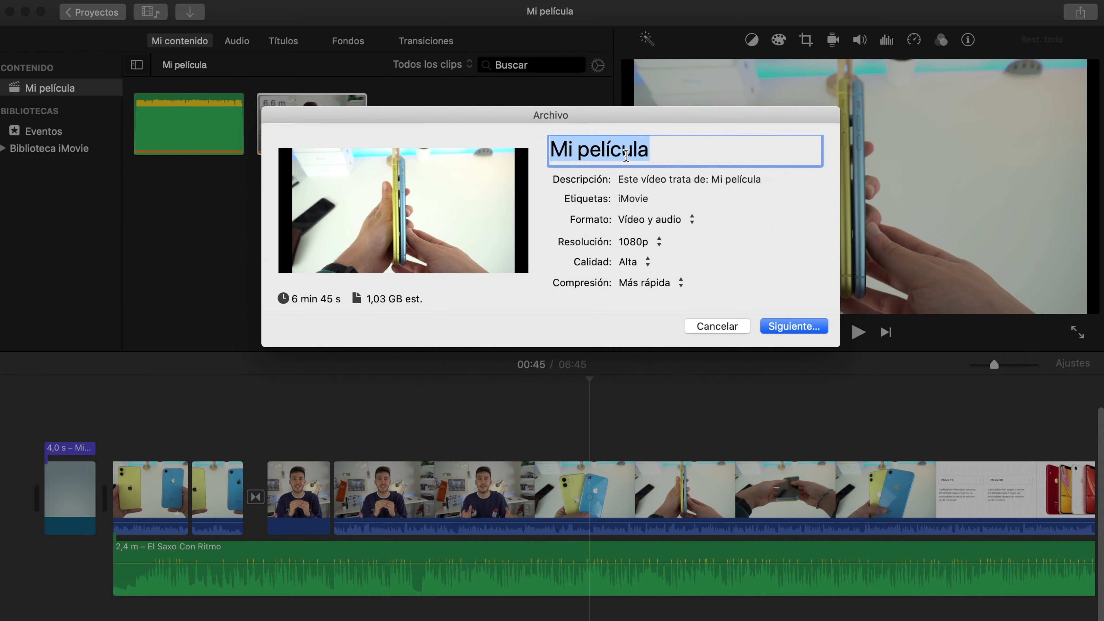
{"action": "type", "text": "M"}
{"action": "key", "text": "BackSpace"}
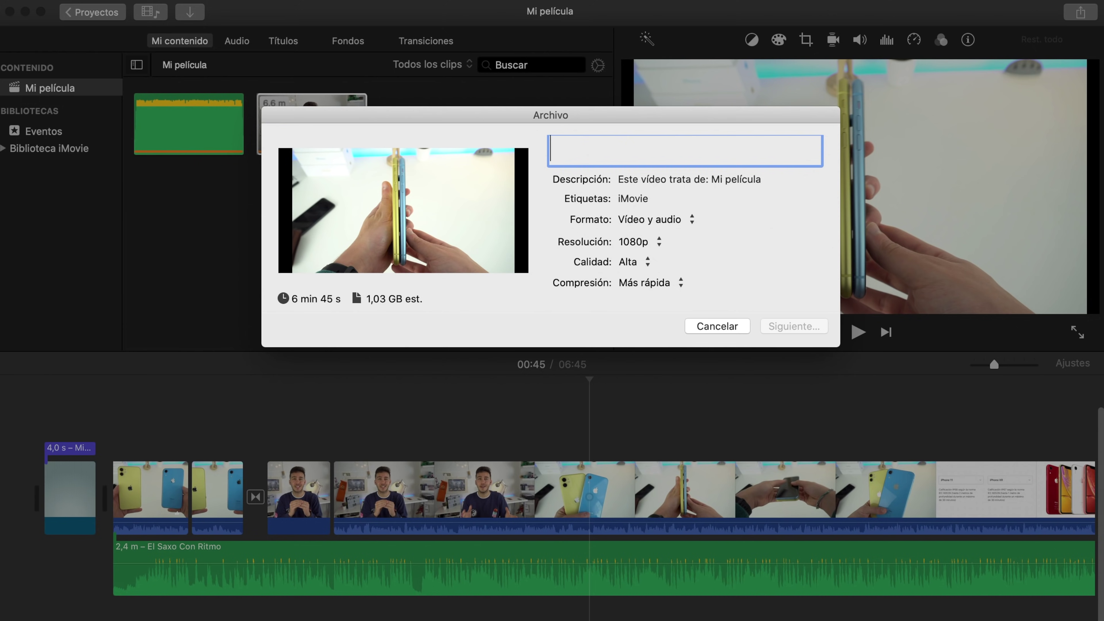
{"action": "type", "text": "Copar"}
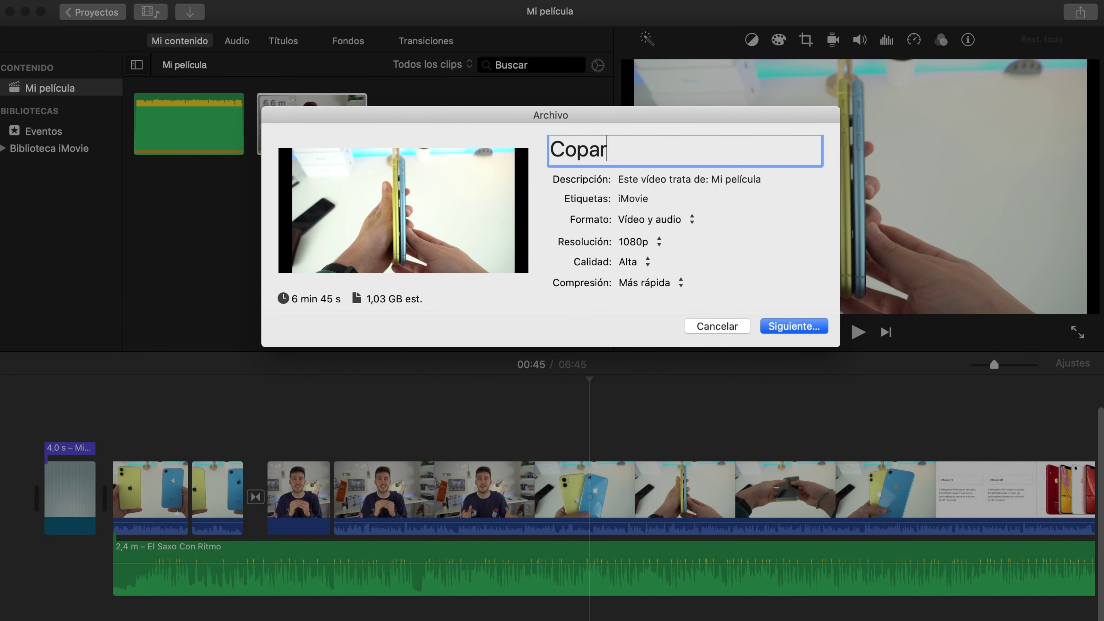
{"action": "type", "text": "ativa"}
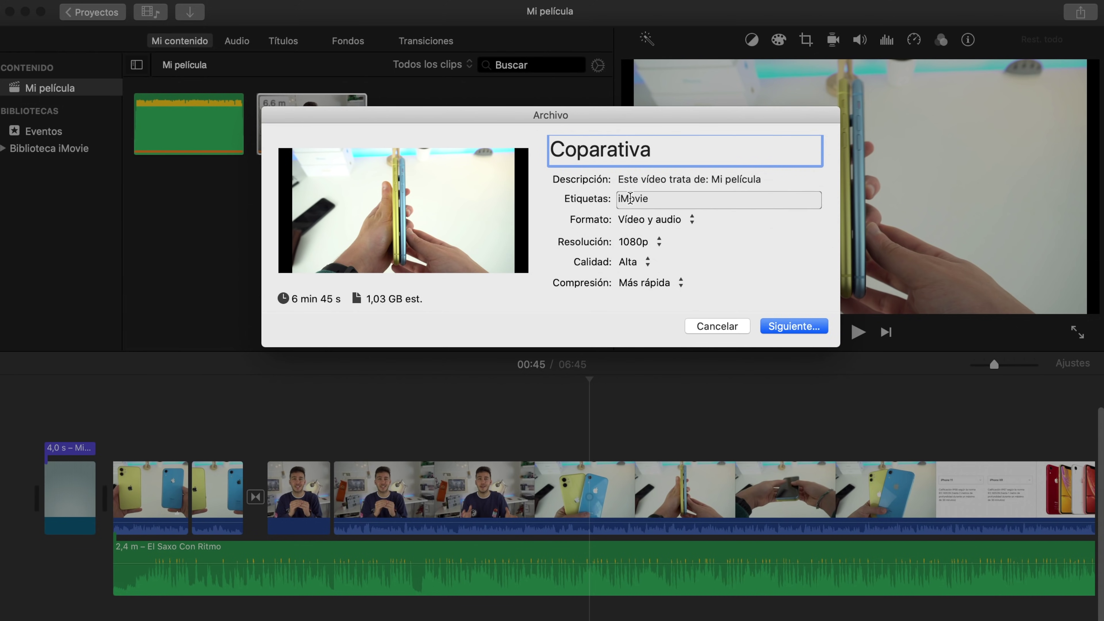
Clear the export's iMovie tag and select the whole description text
{"action": "double_click", "coordinate": [635, 198]}
{"action": "key", "text": "BackSpace"}
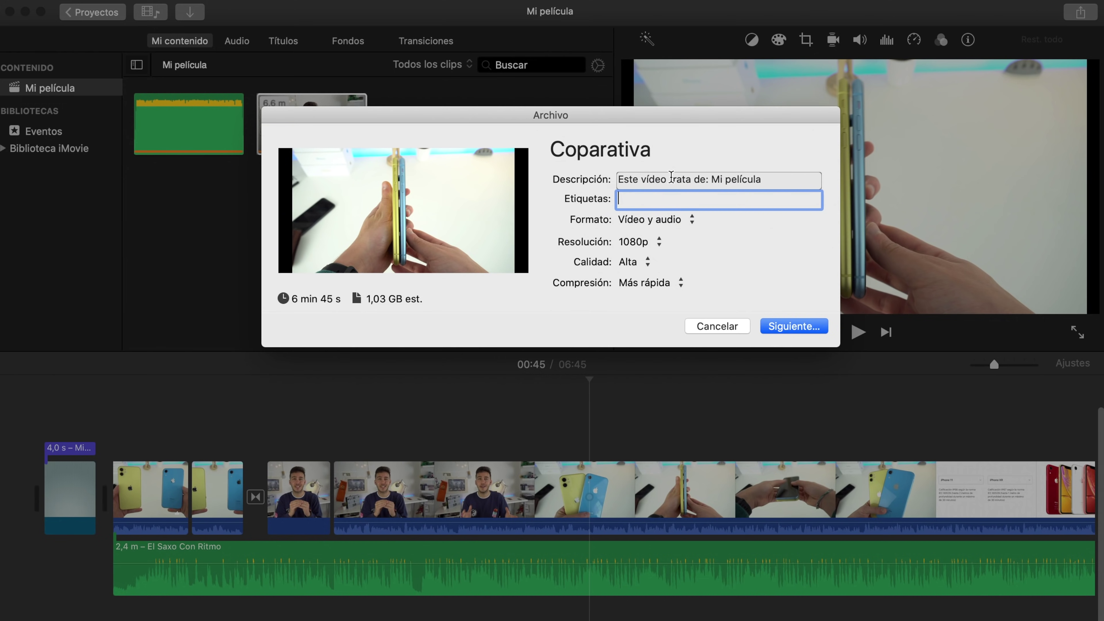
{"action": "double_click", "coordinate": [670, 178]}
{"action": "triple_click", "coordinate": [670, 178]}
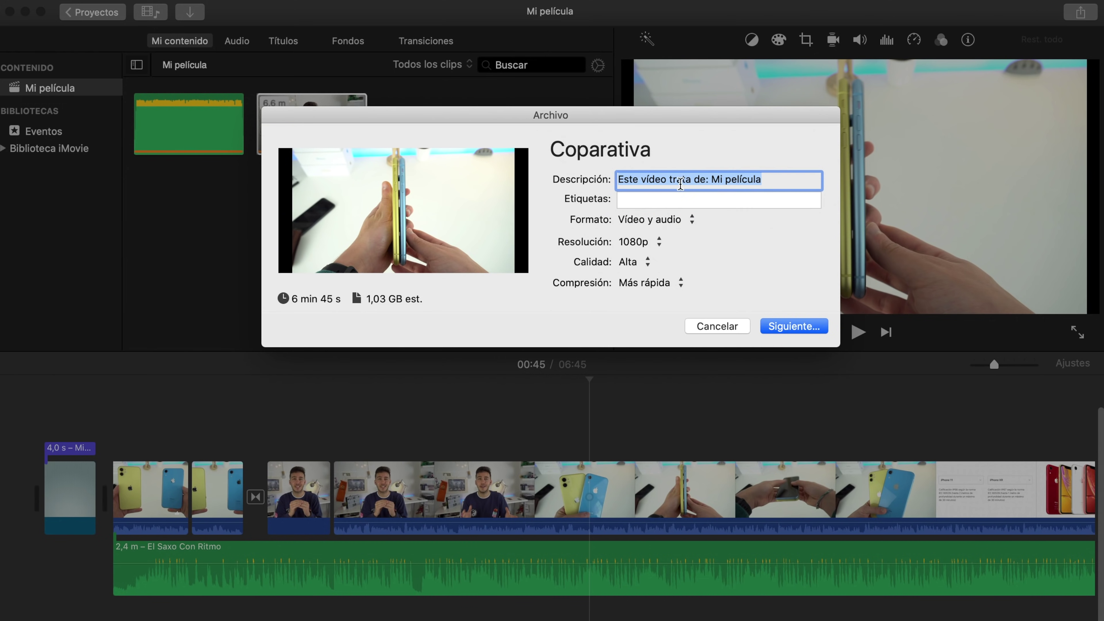
Proceed to saving the exported file, check the available save locations, and cancel both the save and the export
{"action": "left_click", "coordinate": [789, 325]}
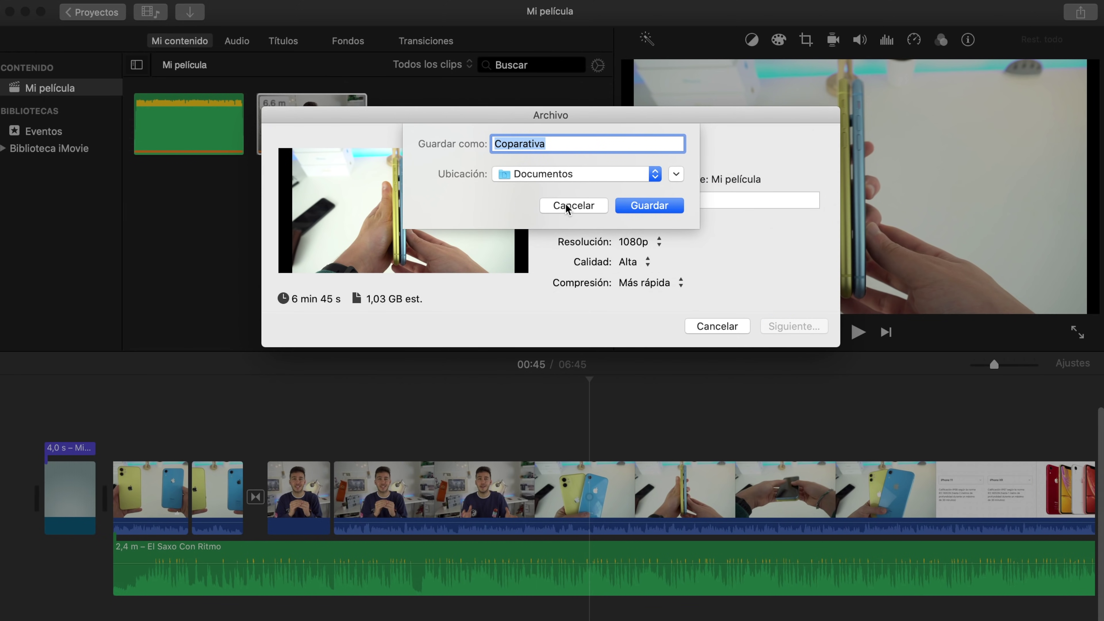
{"action": "left_click", "coordinate": [545, 180]}
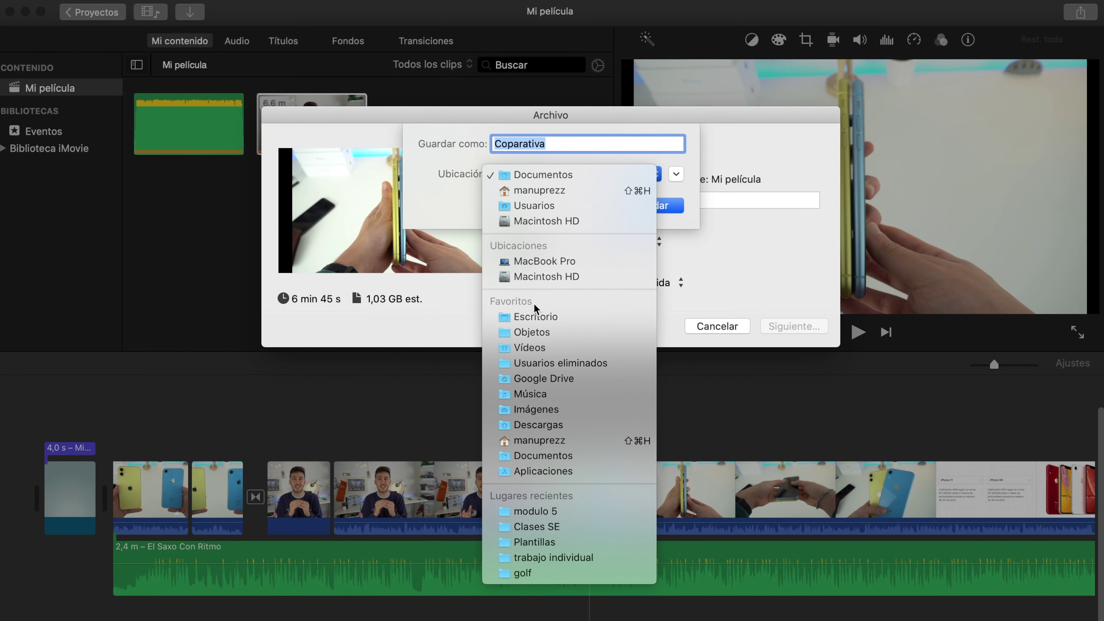
{"action": "left_click", "coordinate": [537, 316]}
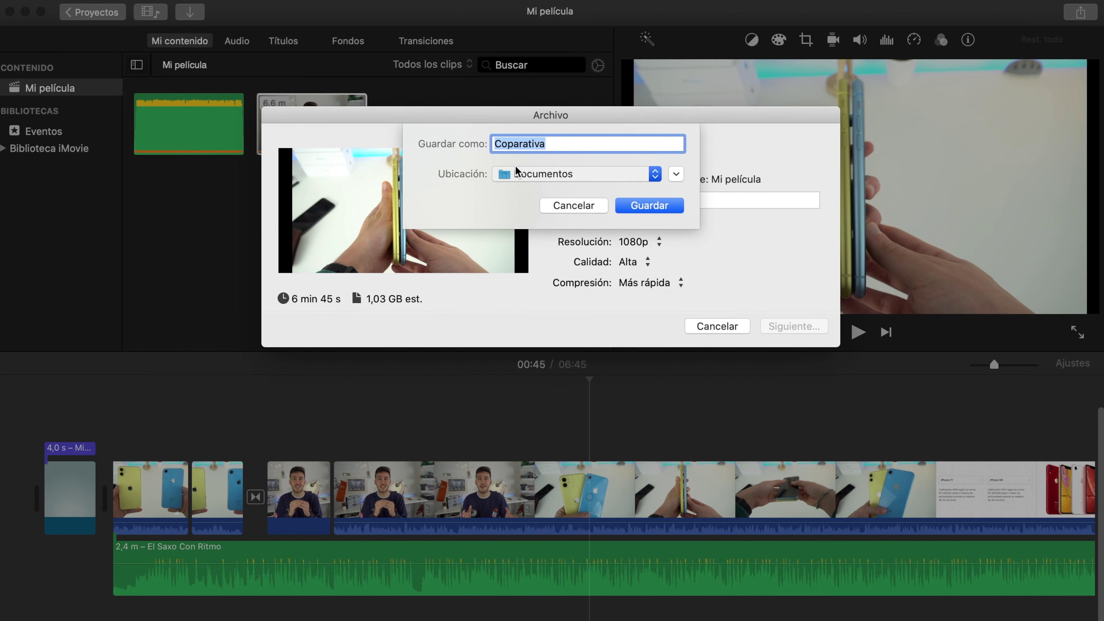
{"action": "left_click", "coordinate": [576, 206]}
{"action": "left_click", "coordinate": [716, 325]}
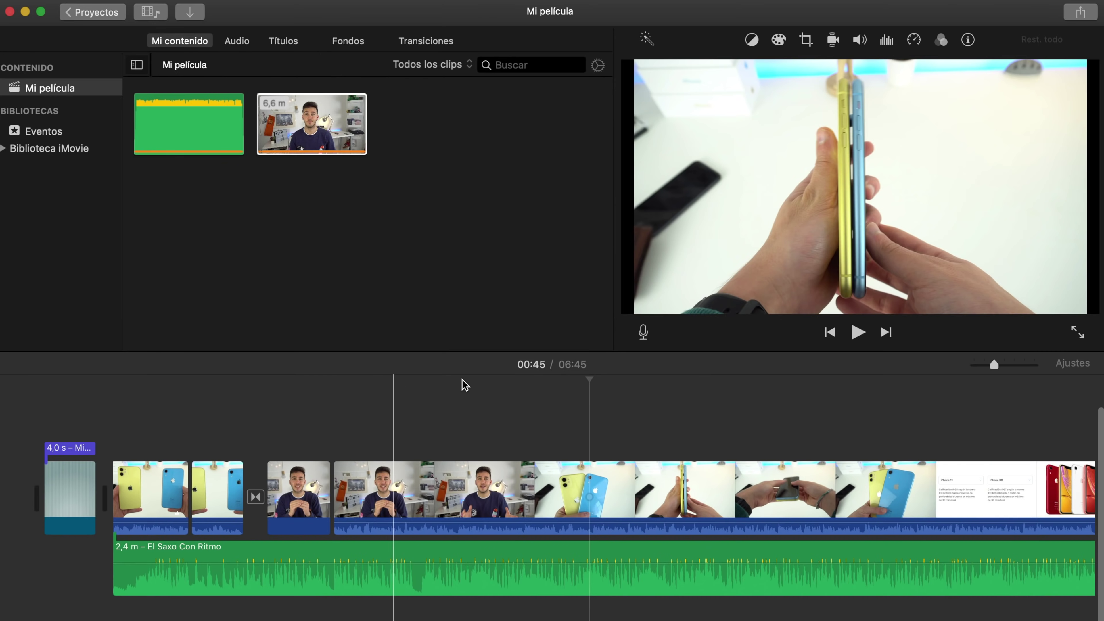